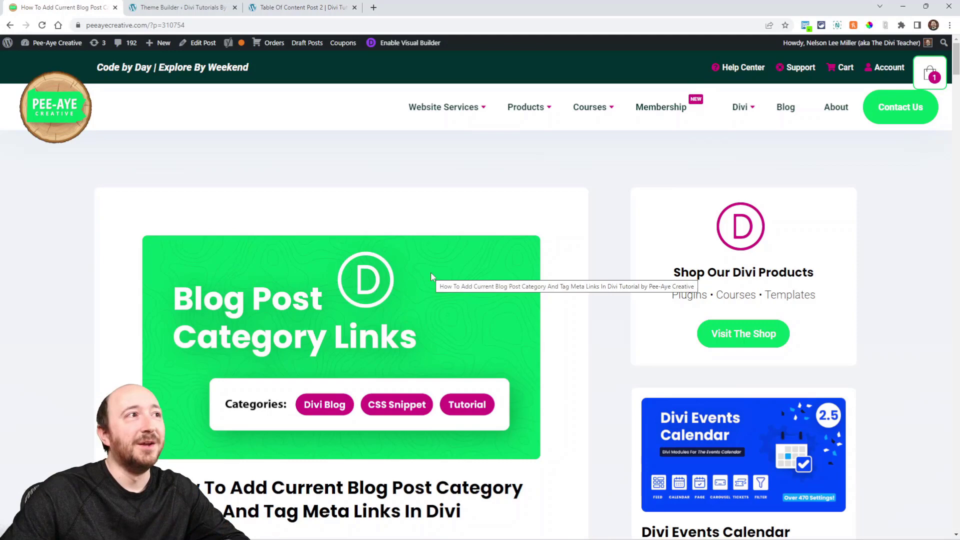
Step: Open the post's Divi Blog category link from the Categories row in a new tab
{"action": "scroll", "coordinate": [496, 316], "scroll_direction": "down", "scroll_amount": 2}
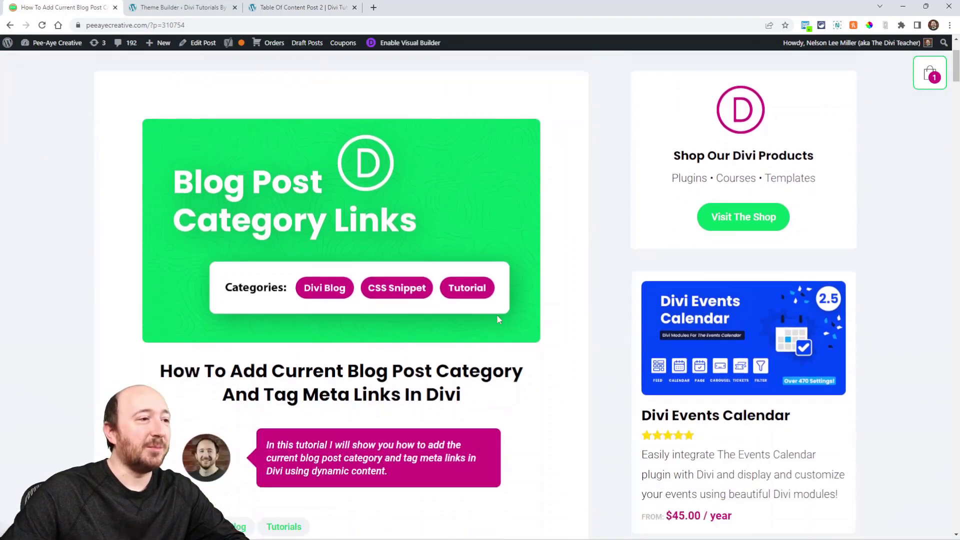
{"action": "scroll", "coordinate": [498, 319], "scroll_direction": "down", "scroll_amount": 5}
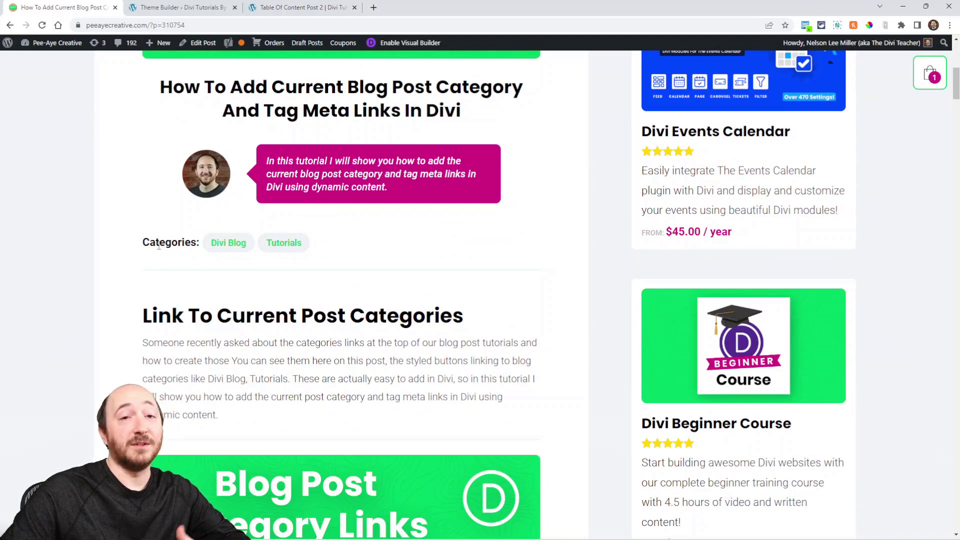
{"action": "scroll", "coordinate": [158, 245], "scroll_direction": "down", "scroll_amount": 1}
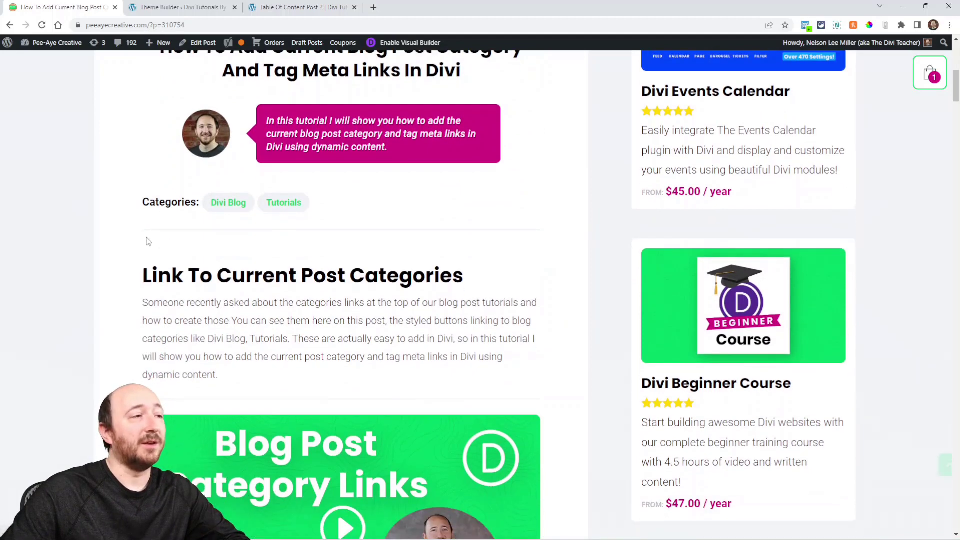
{"action": "left_click_drag", "start_coordinate": [142, 203], "coordinate": [201, 203]}
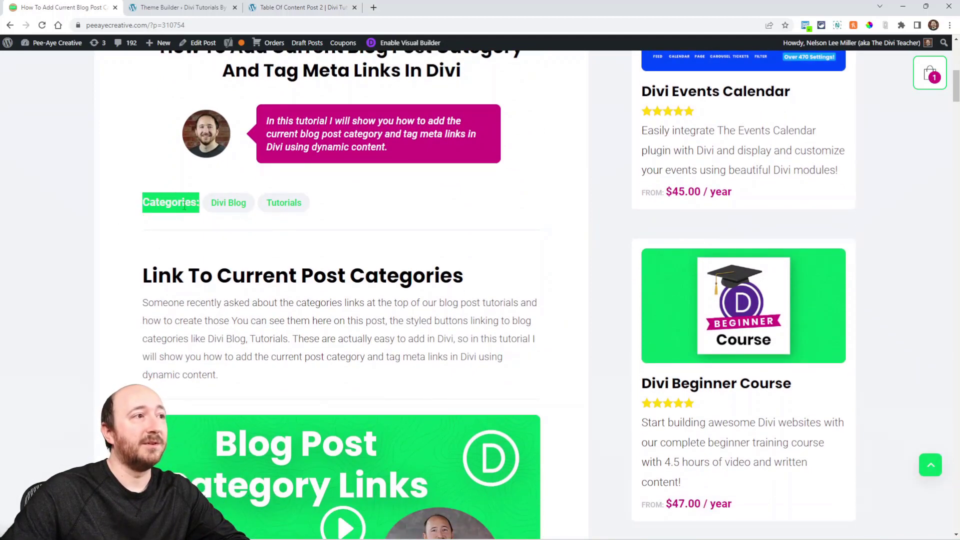
{"action": "left_click", "coordinate": [212, 211]}
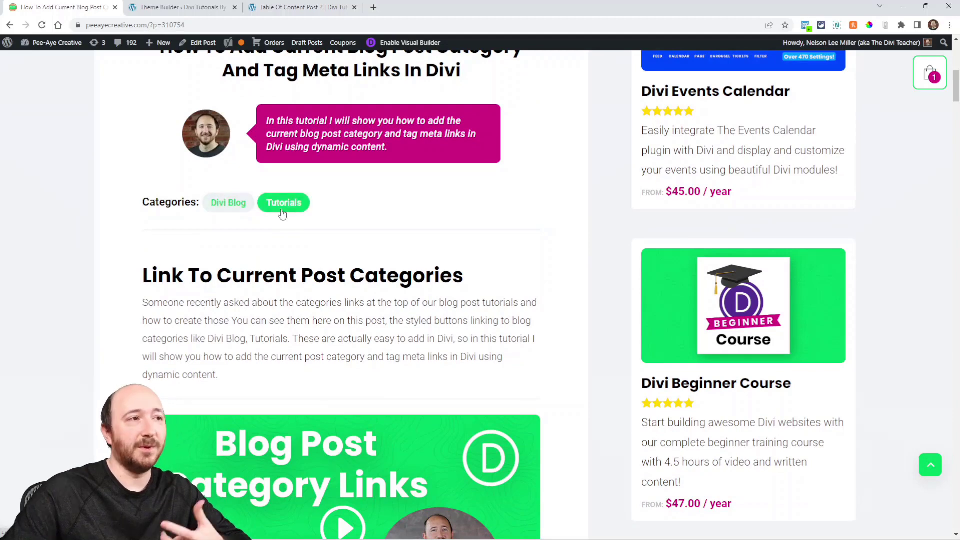
{"action": "scroll", "coordinate": [281, 209], "scroll_direction": "up", "scroll_amount": 3}
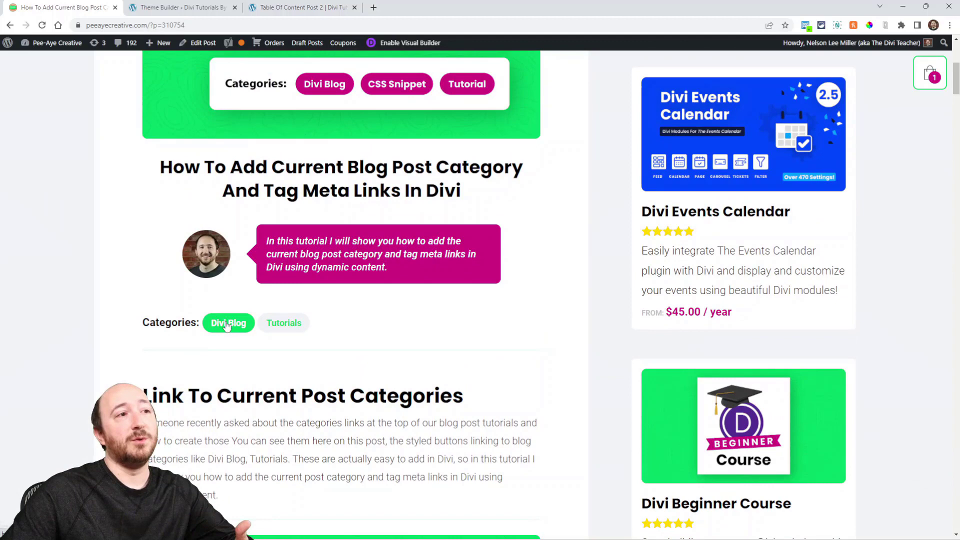
{"action": "right_click", "coordinate": [228, 325]}
{"action": "left_click", "coordinate": [243, 332]}
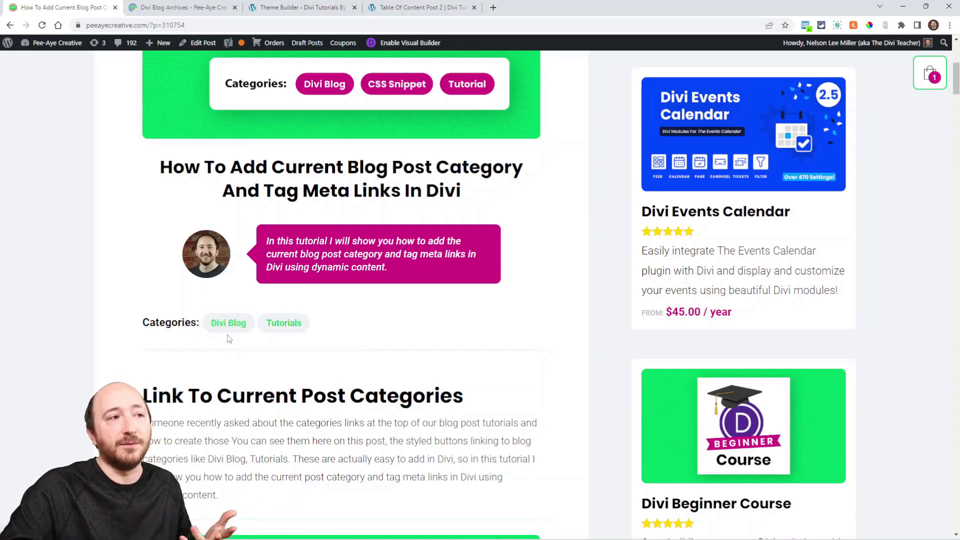
Step: Check the archive's category/tutorials/divi-blog/ URL, scroll the page, then close the Divi Blog tab
{"action": "left_click", "coordinate": [165, 7]}
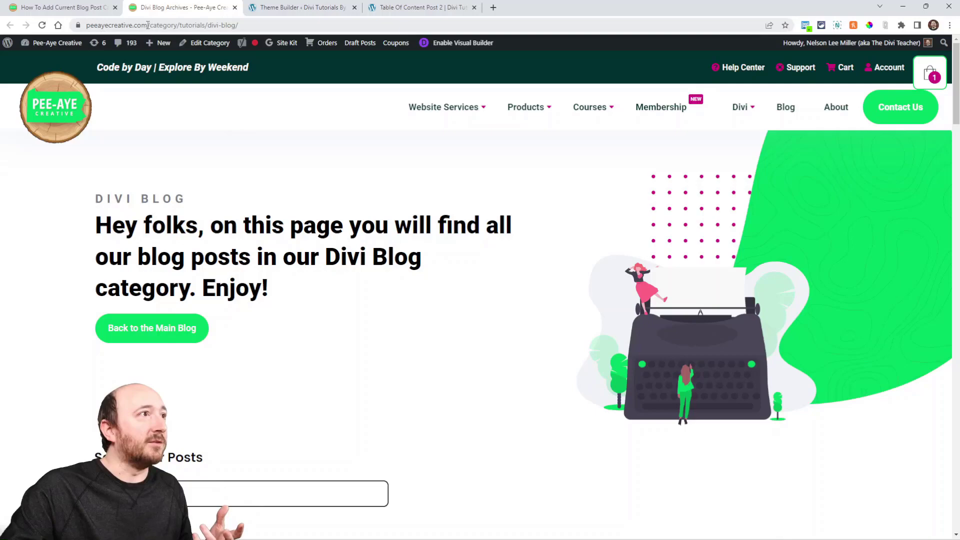
{"action": "left_click_drag", "start_coordinate": [189, 25], "coordinate": [278, 25]}
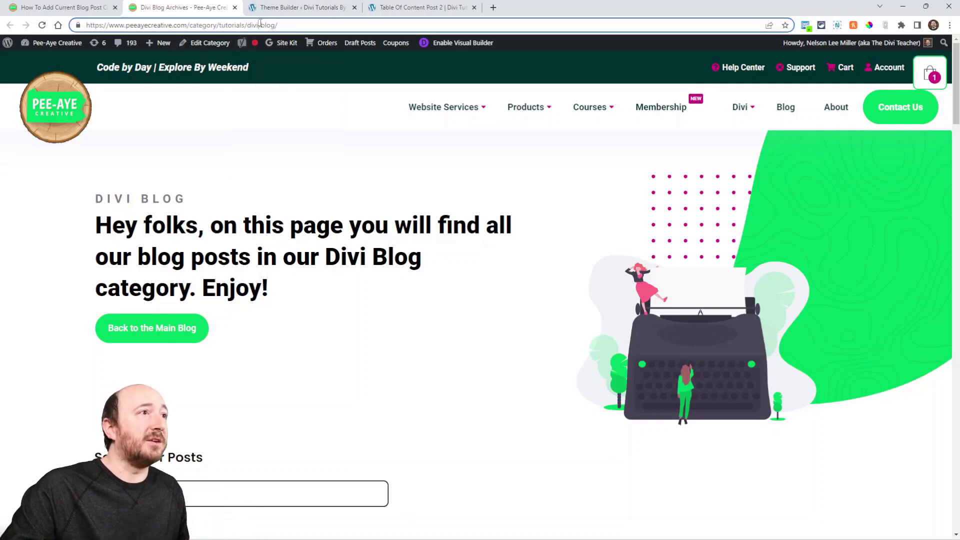
{"action": "scroll", "coordinate": [431, 317], "scroll_direction": "down", "scroll_amount": 10}
{"action": "scroll", "coordinate": [400, 322], "scroll_direction": "down", "scroll_amount": 12}
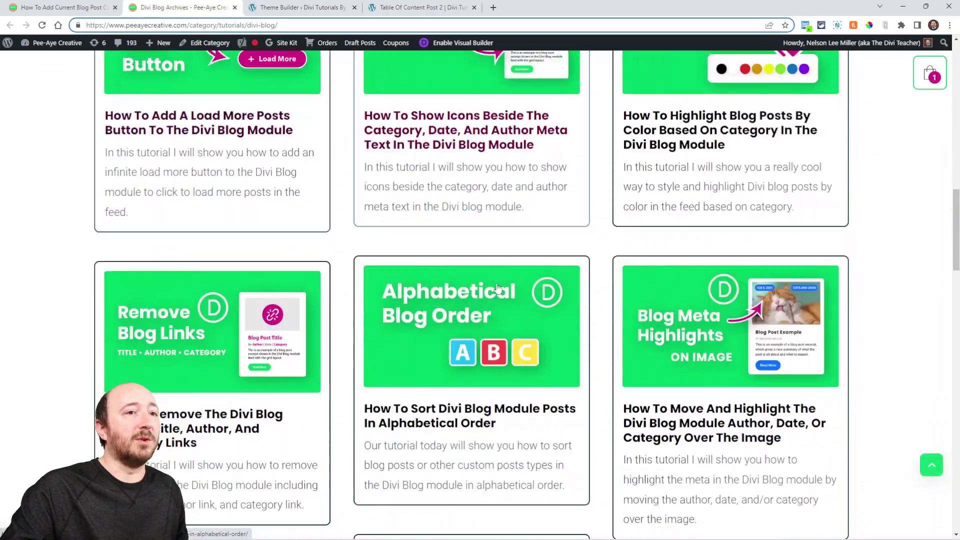
{"action": "left_click", "coordinate": [234, 7]}
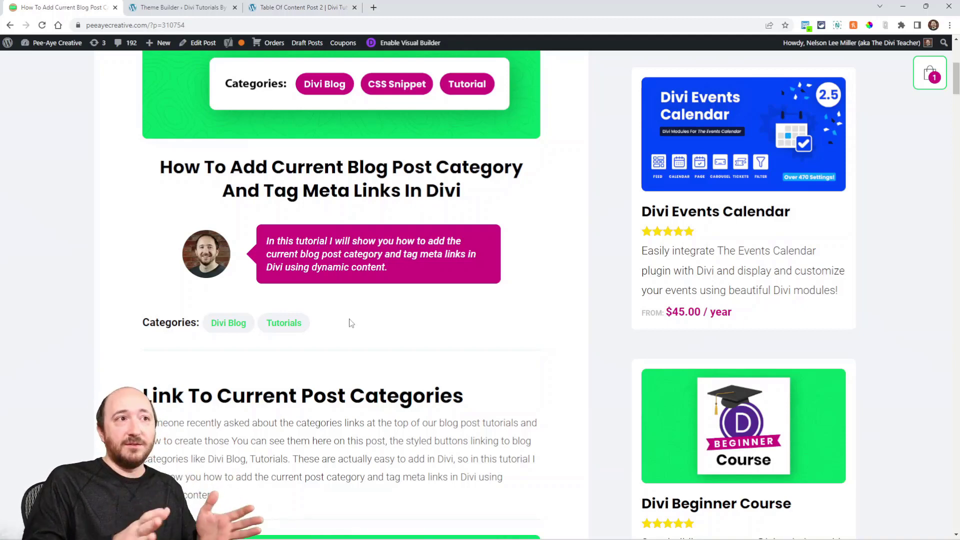
{"action": "scroll", "coordinate": [323, 325], "scroll_direction": "up", "scroll_amount": 2}
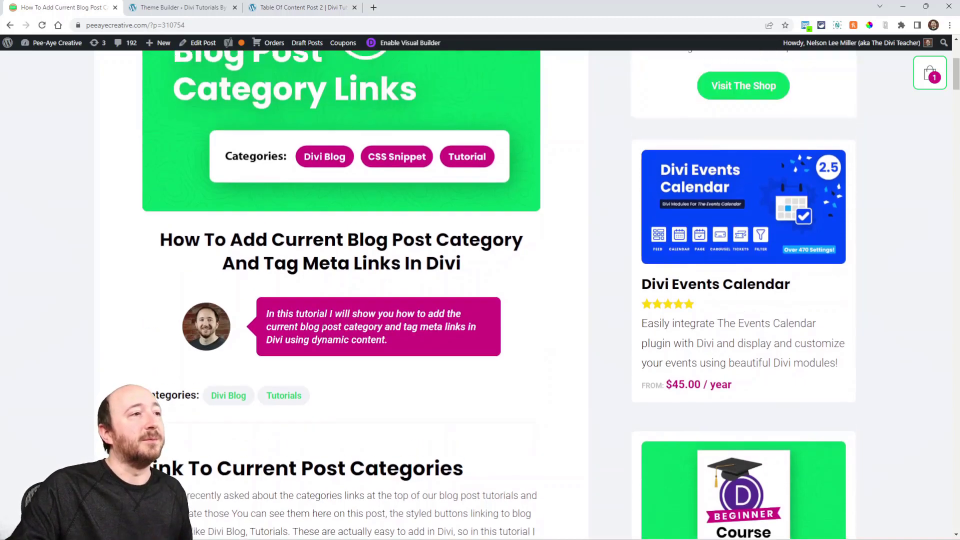
{"action": "scroll", "coordinate": [322, 325], "scroll_direction": "up", "scroll_amount": 3}
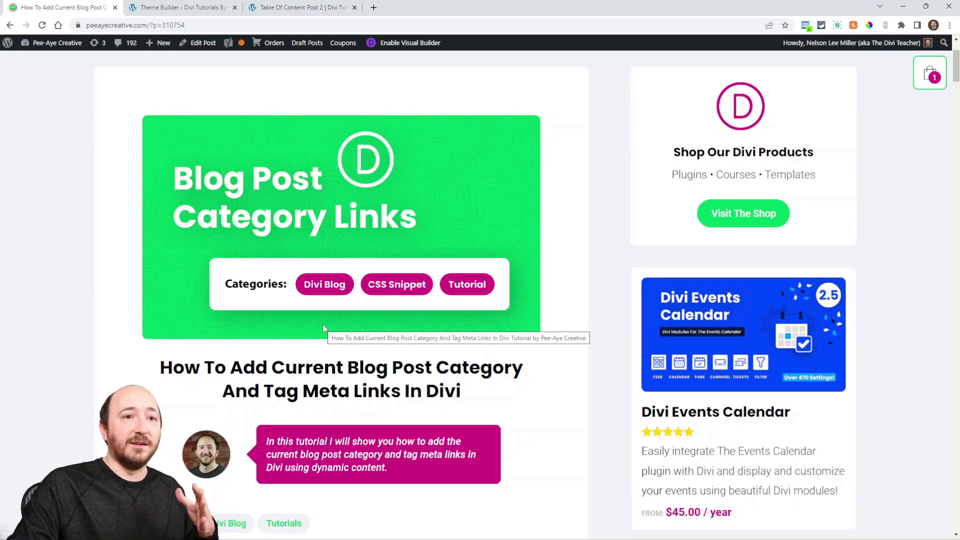
{"action": "scroll", "coordinate": [322, 325], "scroll_direction": "down", "scroll_amount": 3}
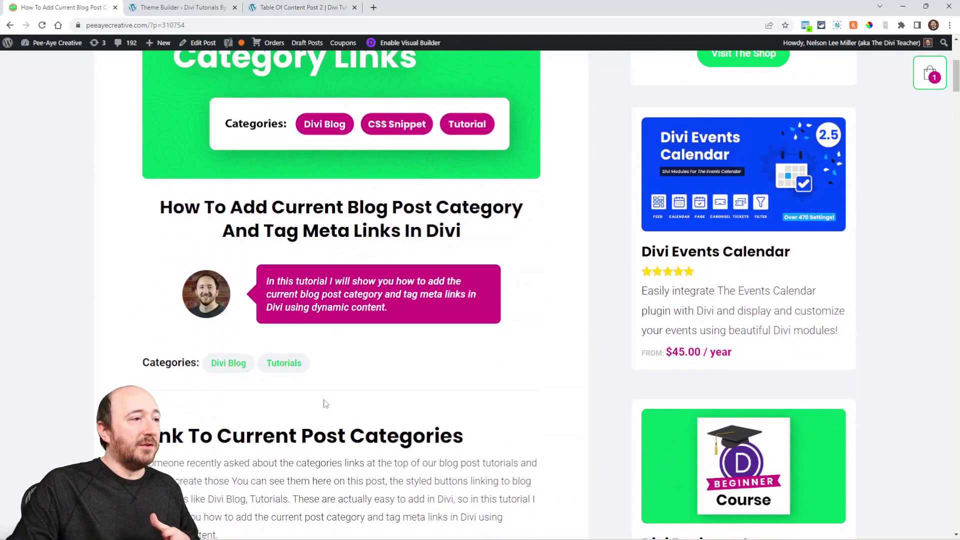
{"action": "left_click_drag", "start_coordinate": [145, 366], "coordinate": [315, 368]}
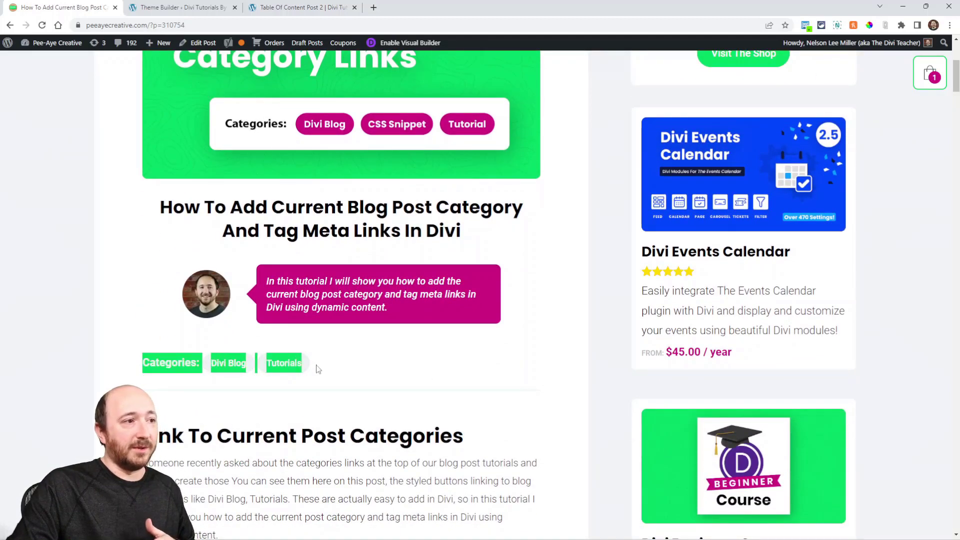
{"action": "left_click", "coordinate": [382, 382]}
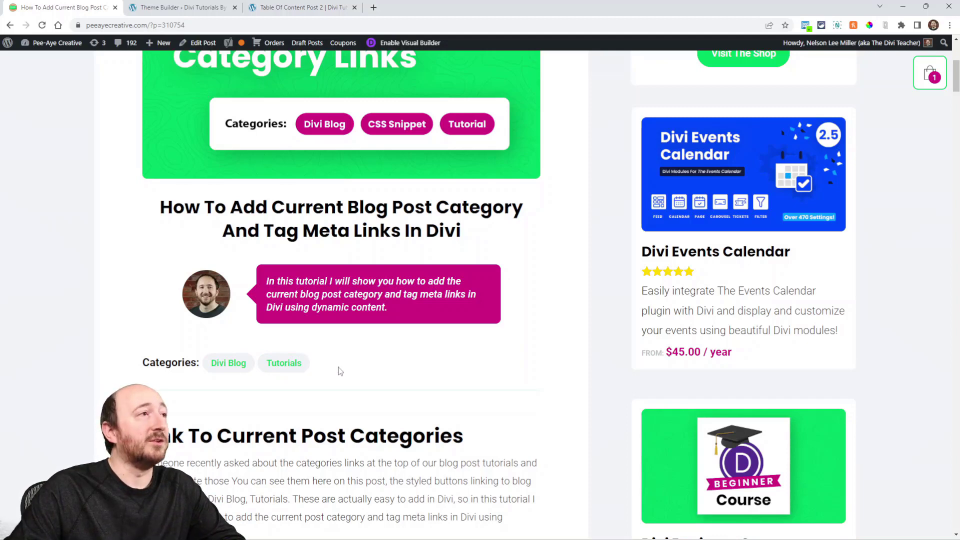
Step: Review and save the All Posts template's settings, then open its Custom Body layout
{"action": "left_click", "coordinate": [178, 5]}
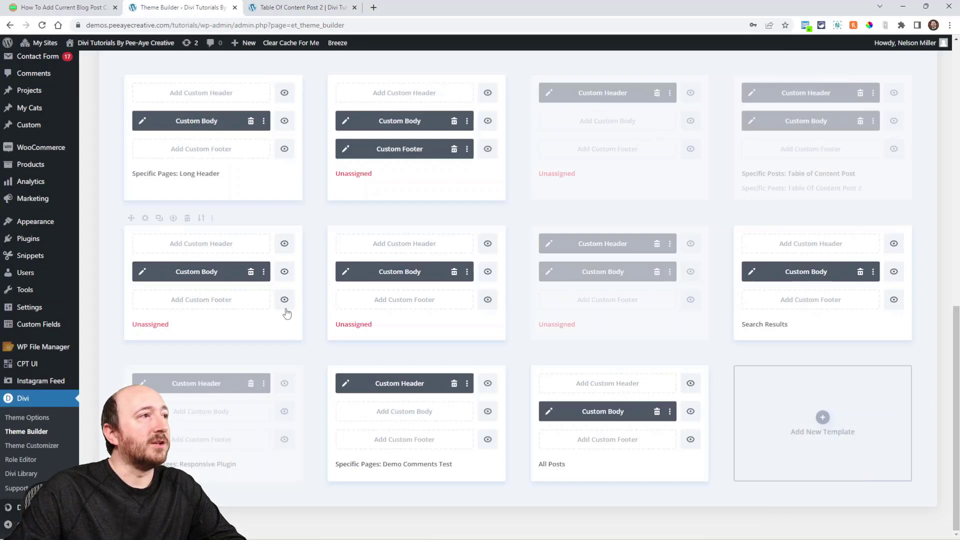
{"action": "scroll", "coordinate": [155, 214], "scroll_direction": "up", "scroll_amount": 5}
{"action": "scroll", "coordinate": [300, 268], "scroll_direction": "down", "scroll_amount": 5}
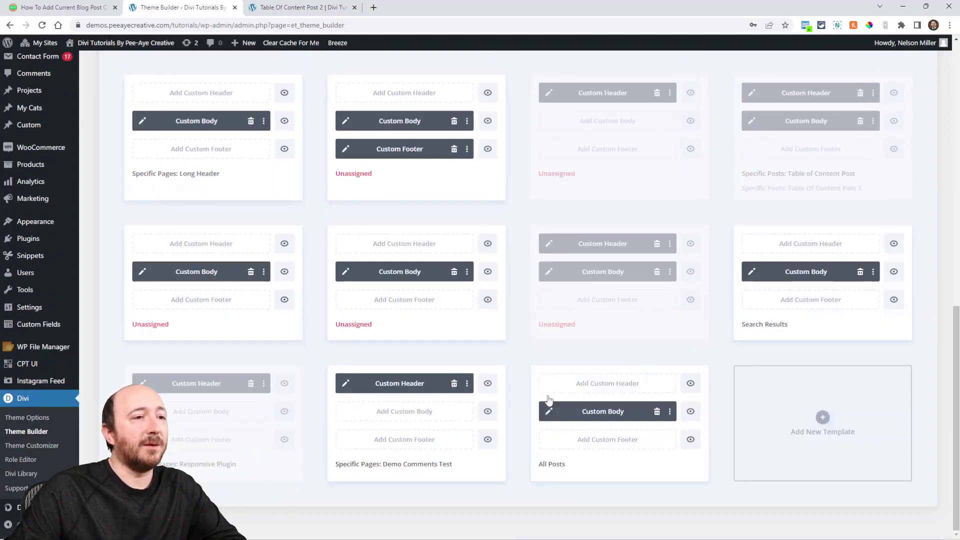
{"action": "left_click", "coordinate": [550, 464]}
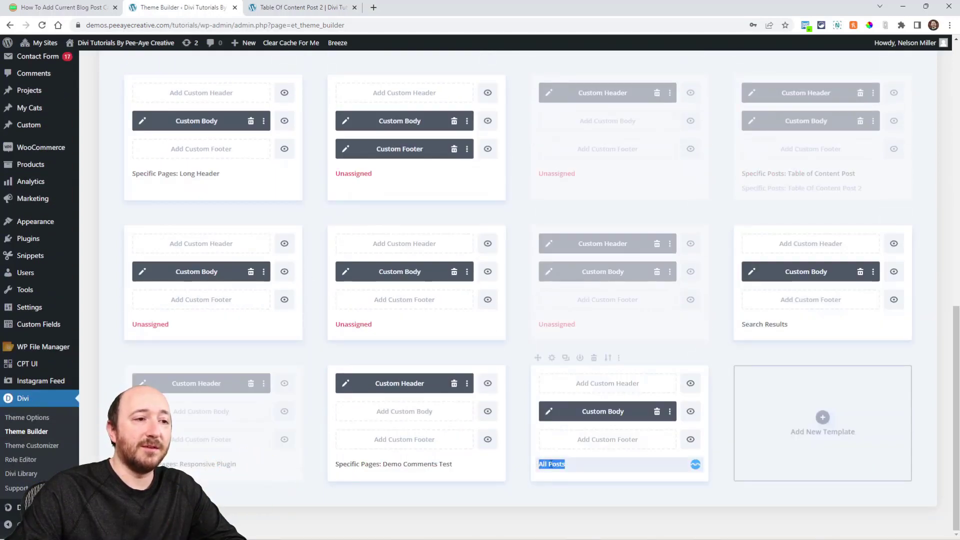
{"action": "left_click", "coordinate": [593, 496]}
{"action": "left_click", "coordinate": [551, 358]}
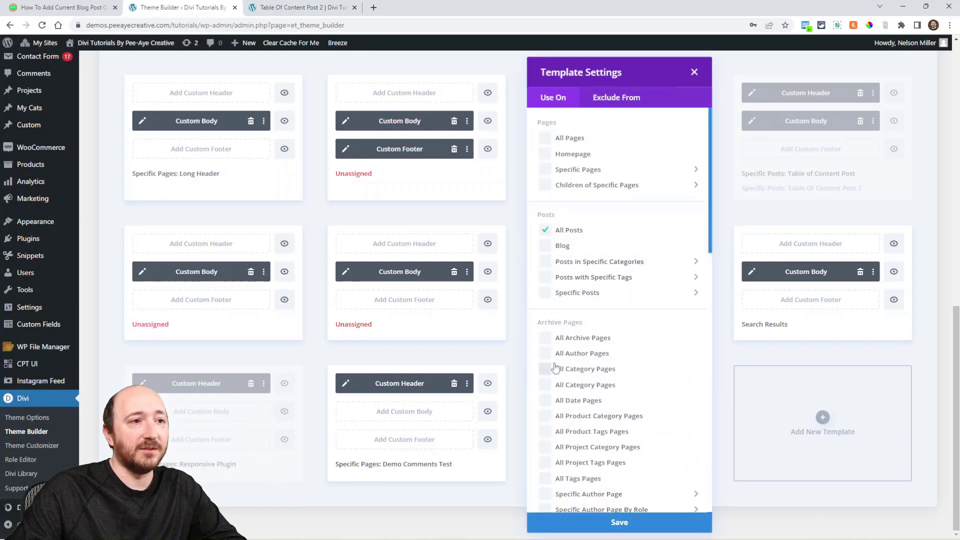
{"action": "left_click", "coordinate": [618, 515]}
{"action": "left_click", "coordinate": [549, 412]}
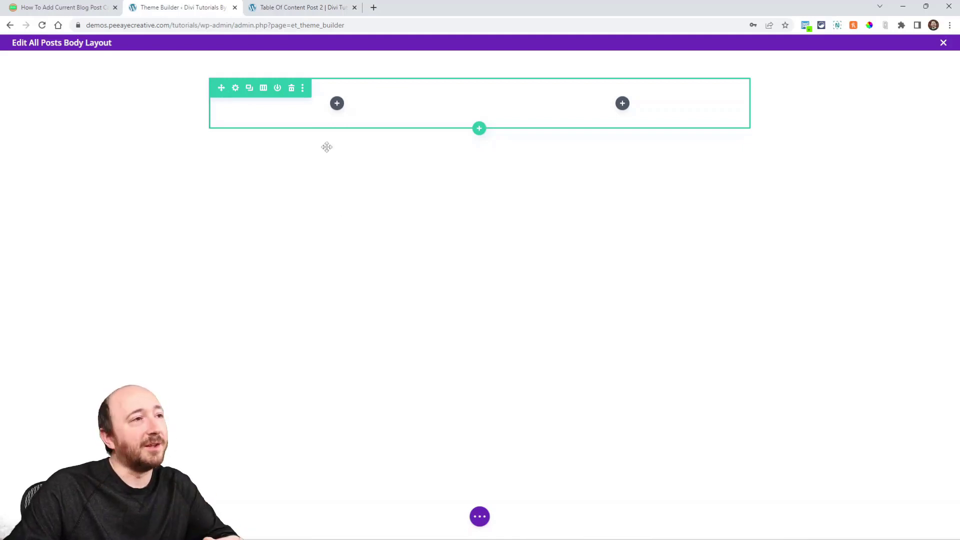
Step: Insert a Text module, found by searching 'text', into the row's first column
{"action": "left_click", "coordinate": [337, 103]}
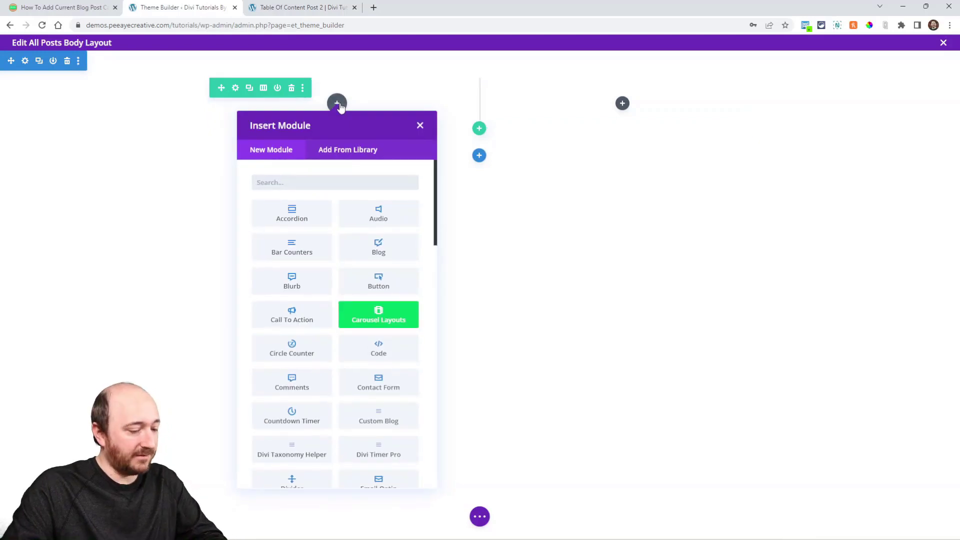
{"action": "type", "text": "text"}
{"action": "left_click", "coordinate": [286, 219]}
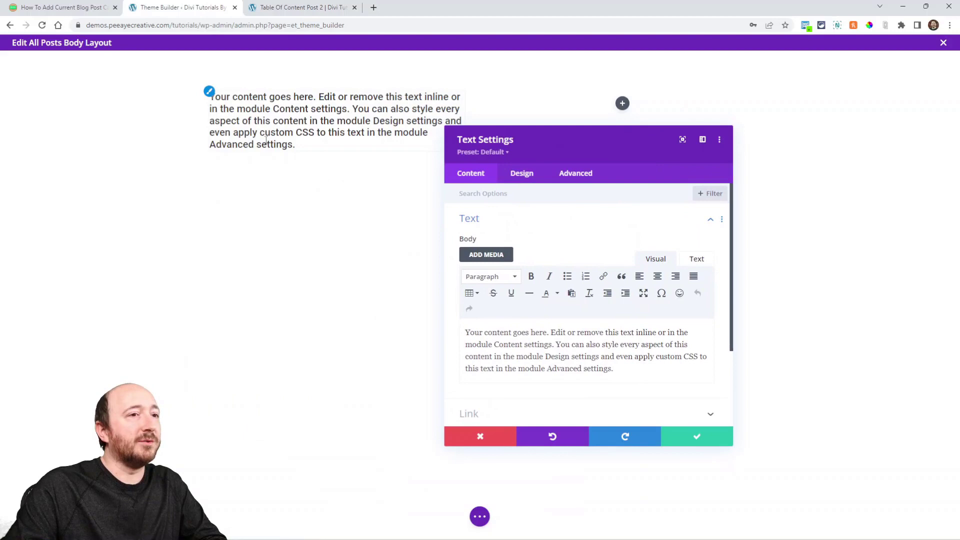
{"action": "left_click_drag", "start_coordinate": [568, 152], "coordinate": [500, 116]}
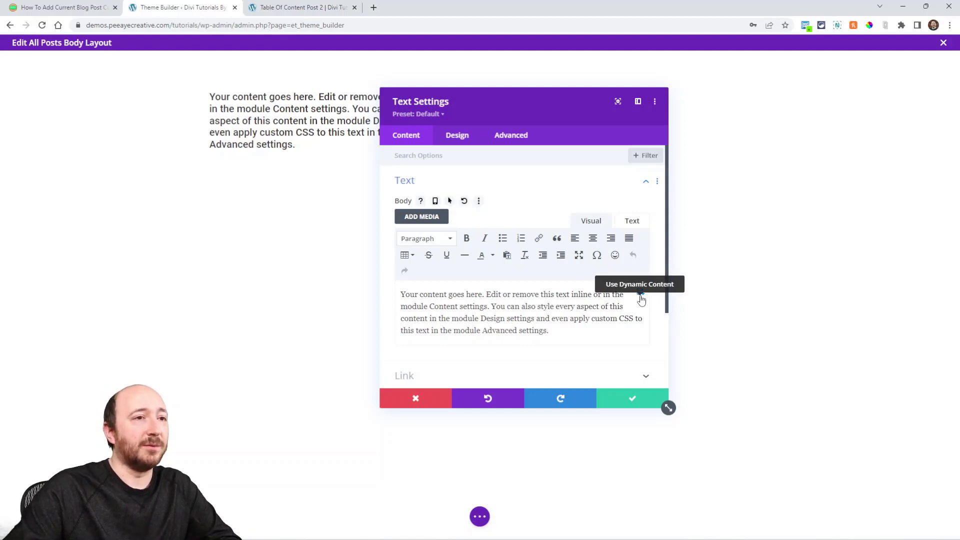
Step: Set the Text module's body to dynamic Post Categories content linked to category pages
{"action": "left_click", "coordinate": [640, 296]}
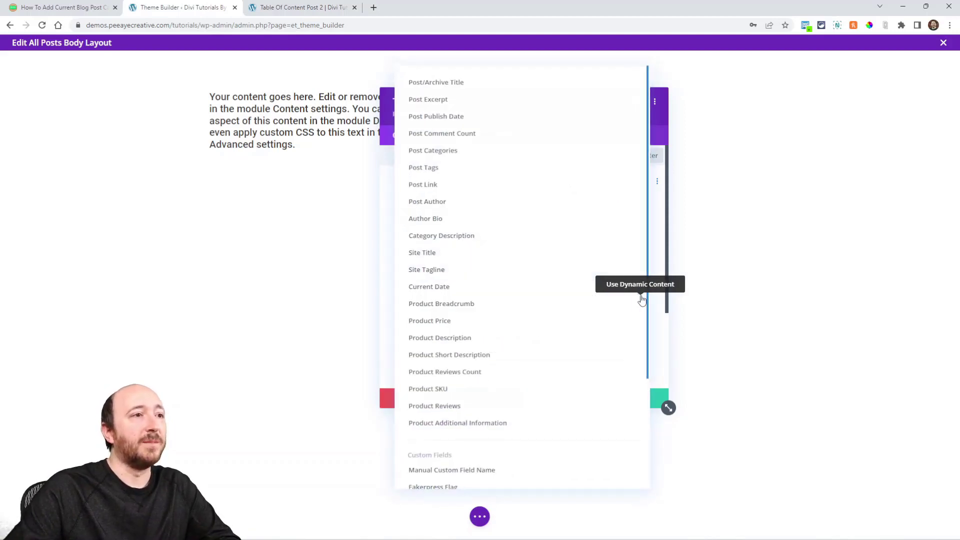
{"action": "left_click", "coordinate": [427, 156]}
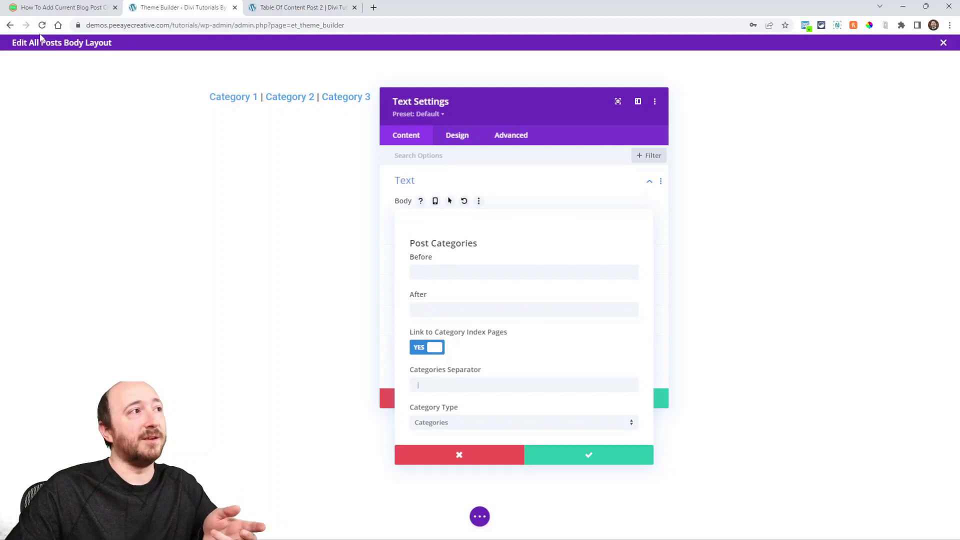
Step: Compare with the tutorial post's label and enter 'Categories:' as the Before text
{"action": "left_click", "coordinate": [50, 6]}
{"action": "double_click", "coordinate": [159, 363]}
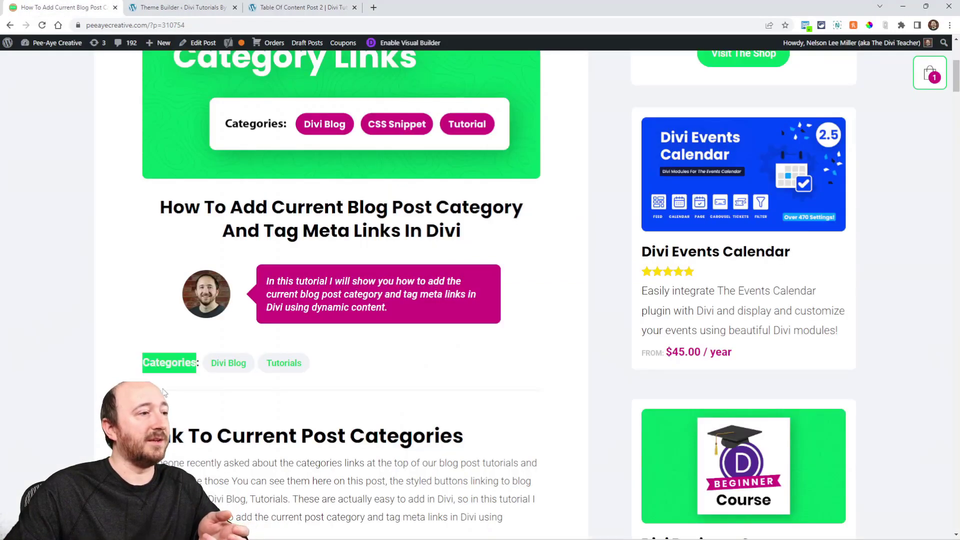
{"action": "left_click", "coordinate": [169, 366]}
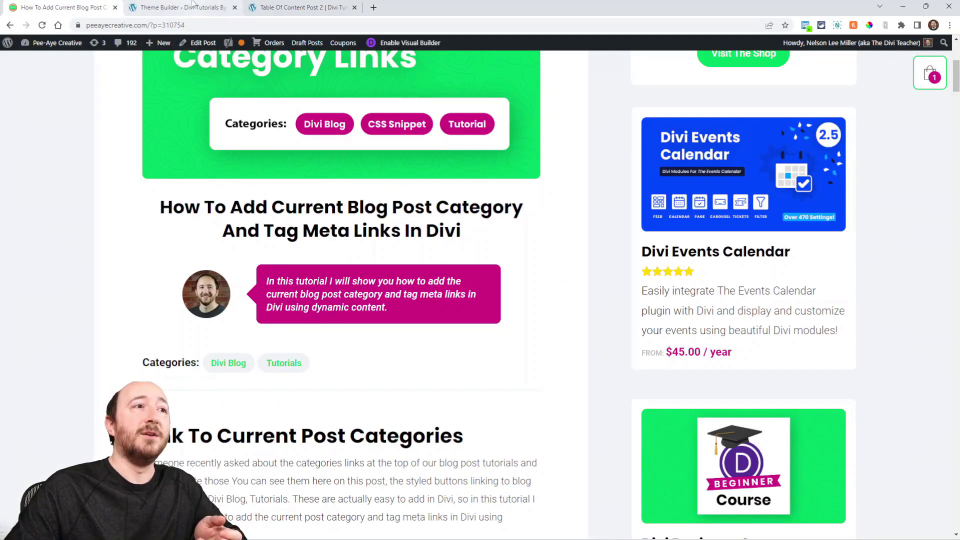
{"action": "mouse_move", "coordinate": [193, 4]}
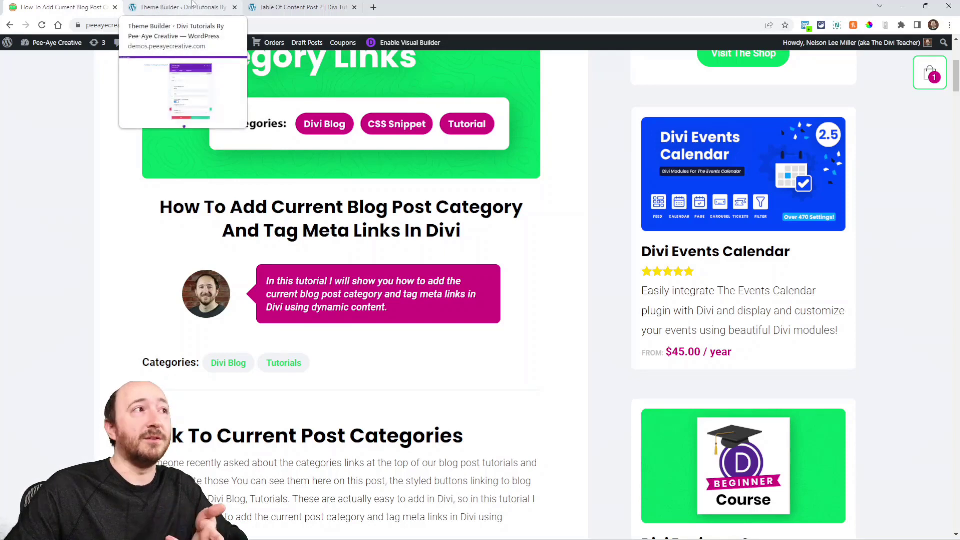
{"action": "left_click", "coordinate": [193, 3]}
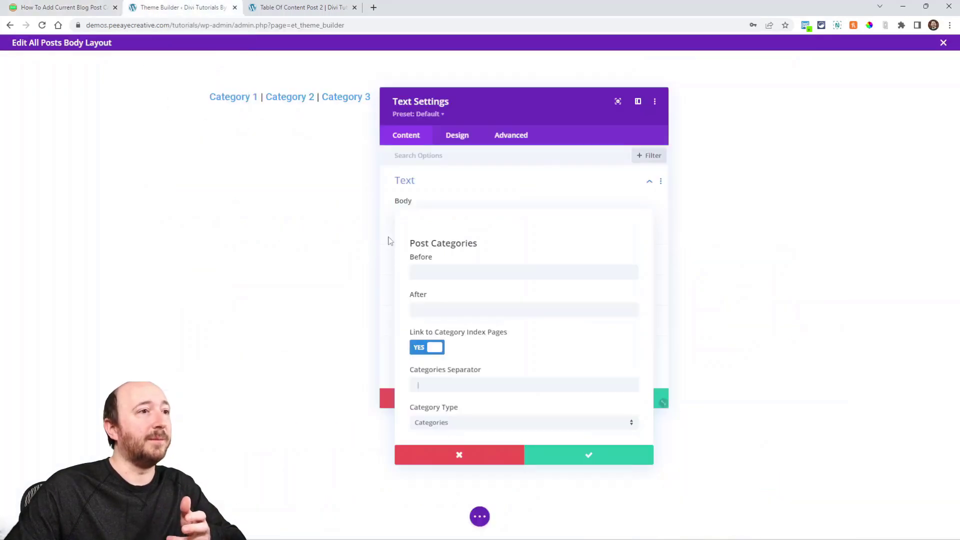
{"action": "left_click", "coordinate": [426, 271]}
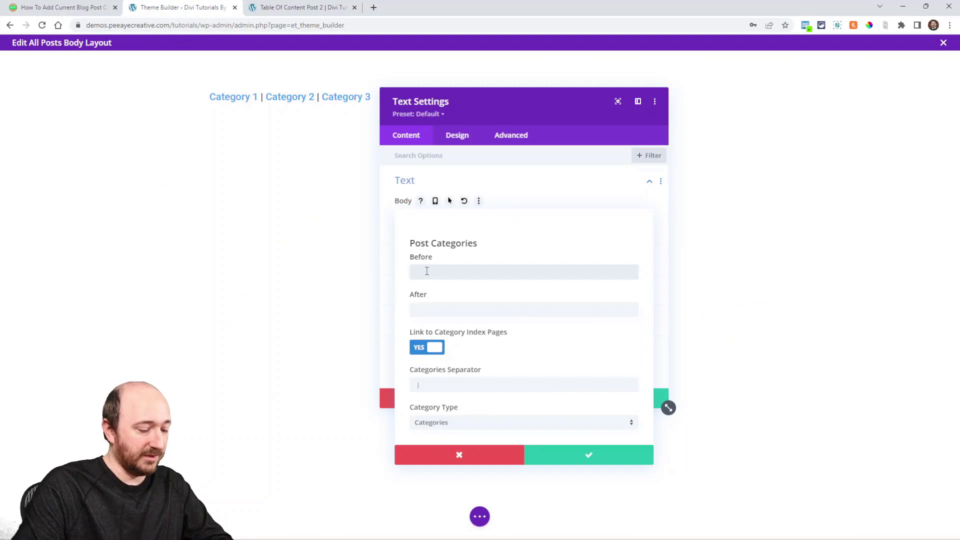
{"action": "type", "text": "Categories:"}
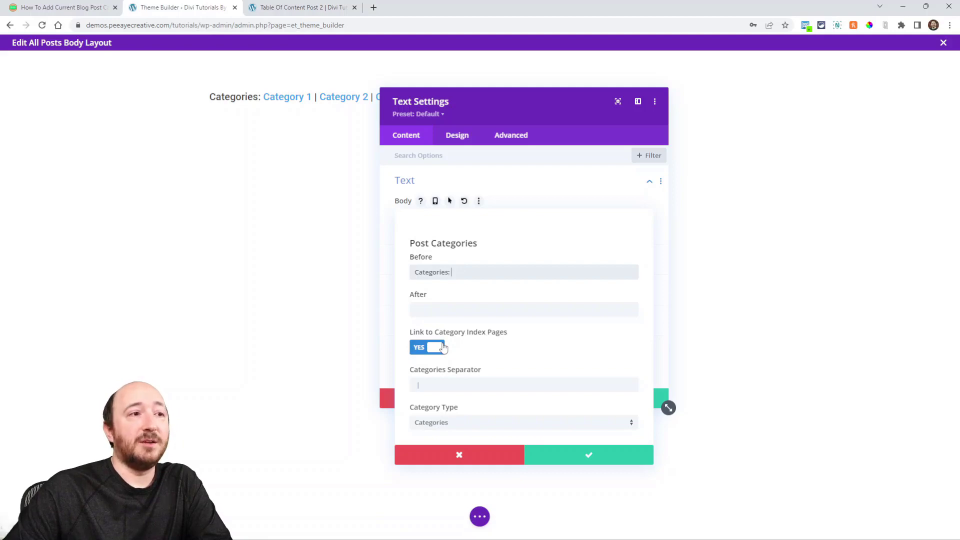
Step: Delete the '|' category separator, keep Category Type as Categories, and confirm
{"action": "left_click", "coordinate": [63, 7]}
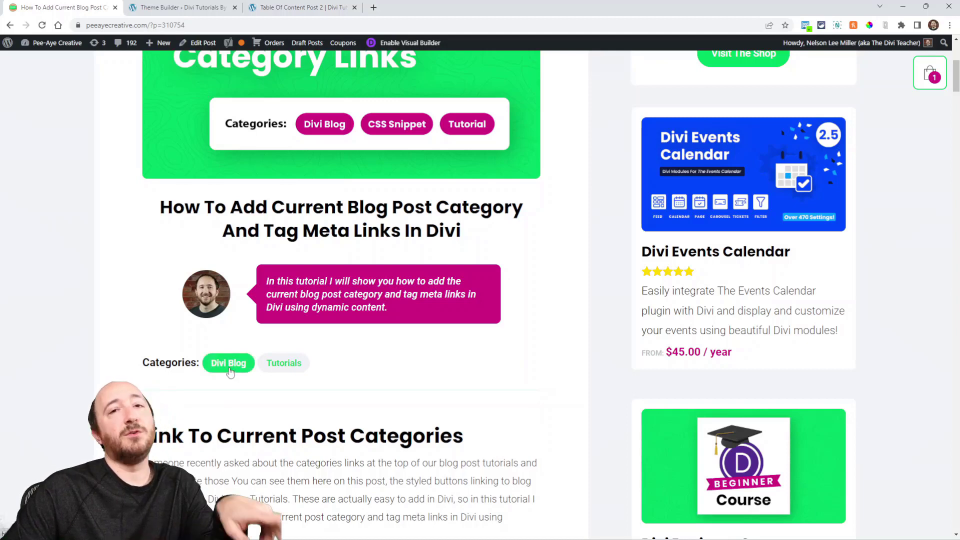
{"action": "left_click", "coordinate": [173, 8]}
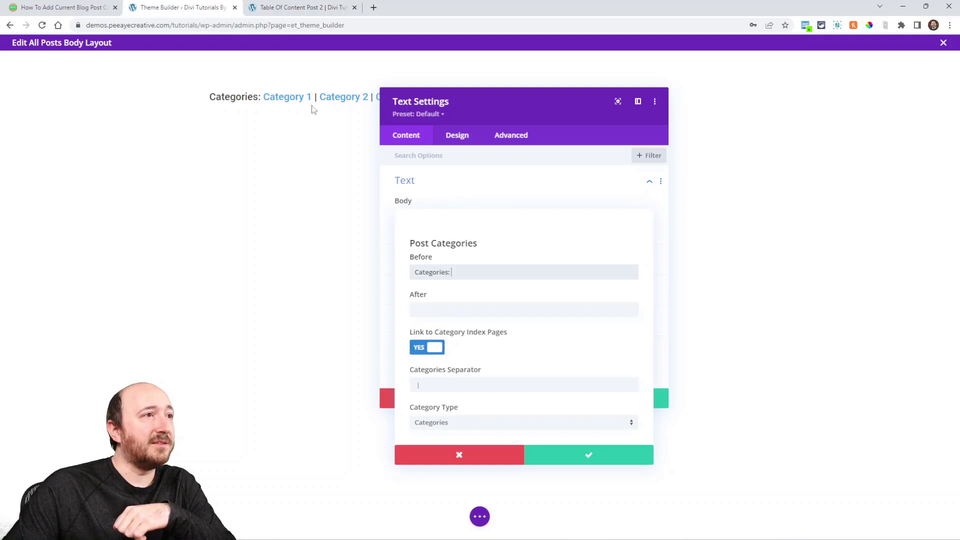
{"action": "left_click_drag", "start_coordinate": [512, 111], "coordinate": [643, 116]}
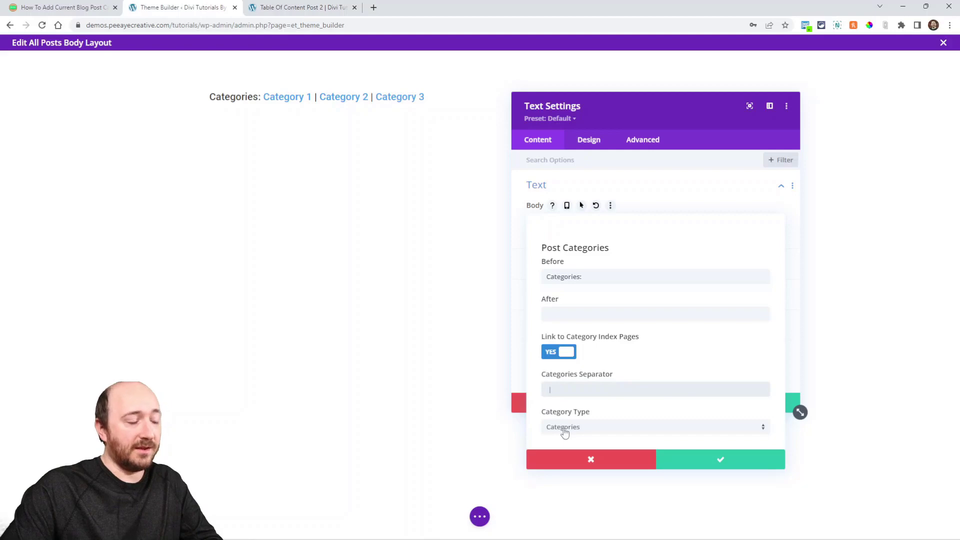
{"action": "key", "text": "BackSpace"}
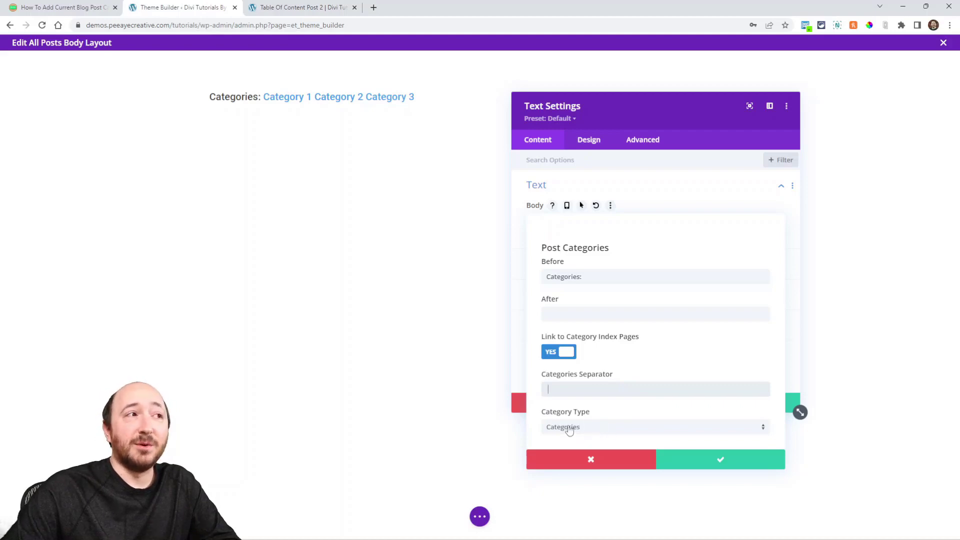
{"action": "left_click", "coordinate": [573, 429]}
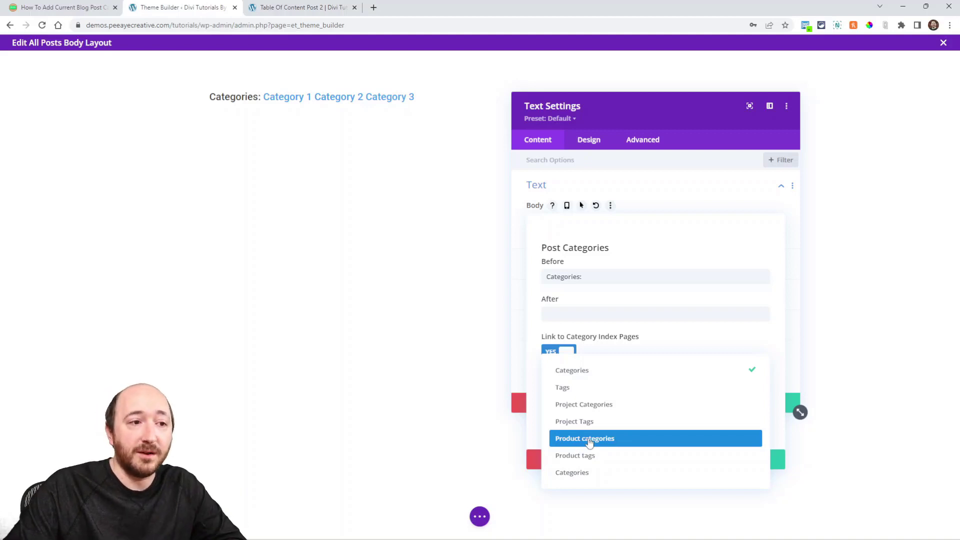
{"action": "left_click", "coordinate": [579, 379]}
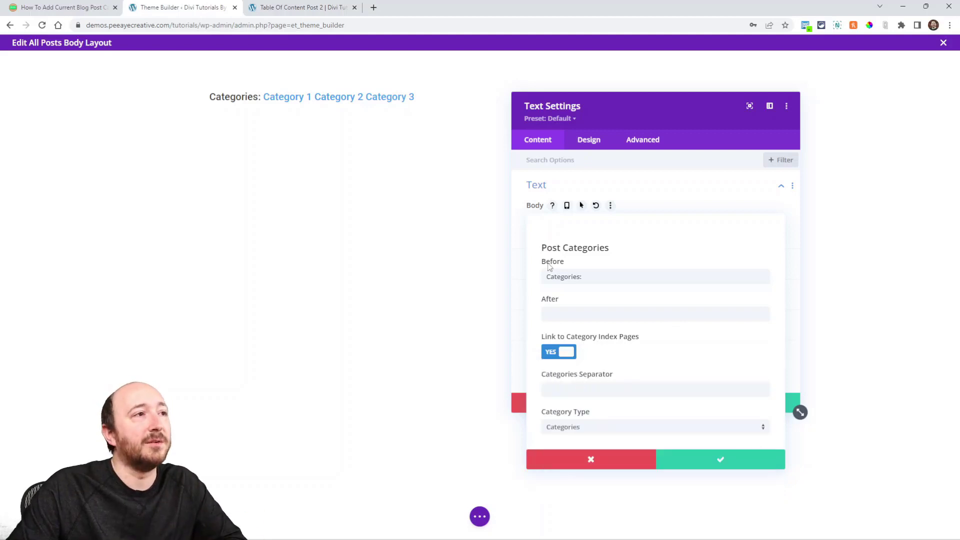
{"action": "left_click", "coordinate": [722, 464]}
Step: Apply the text settings and view Table Of Content Post 2 showing Categories: Cats Nature Uncategorized
{"action": "left_click", "coordinate": [761, 402]}
{"action": "left_click", "coordinate": [476, 518]}
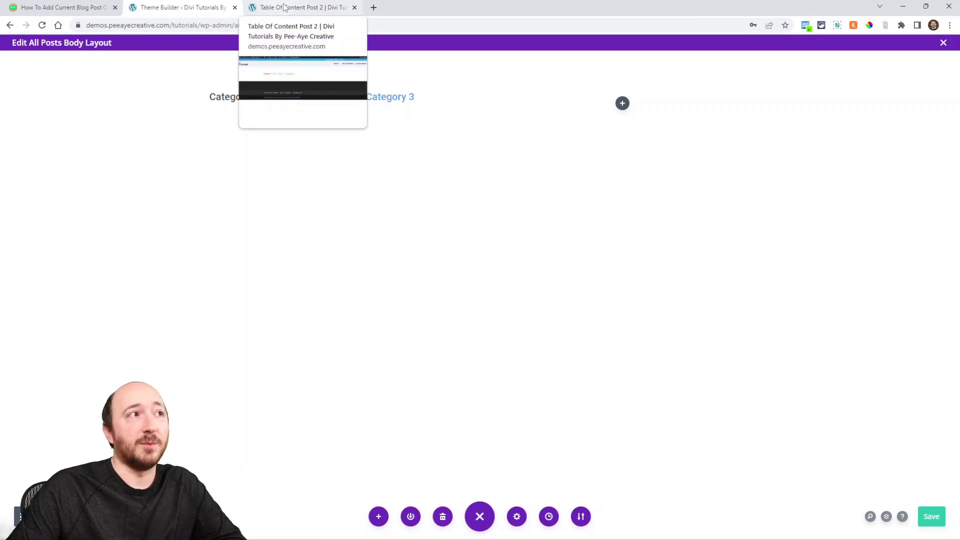
{"action": "left_click", "coordinate": [280, 7]}
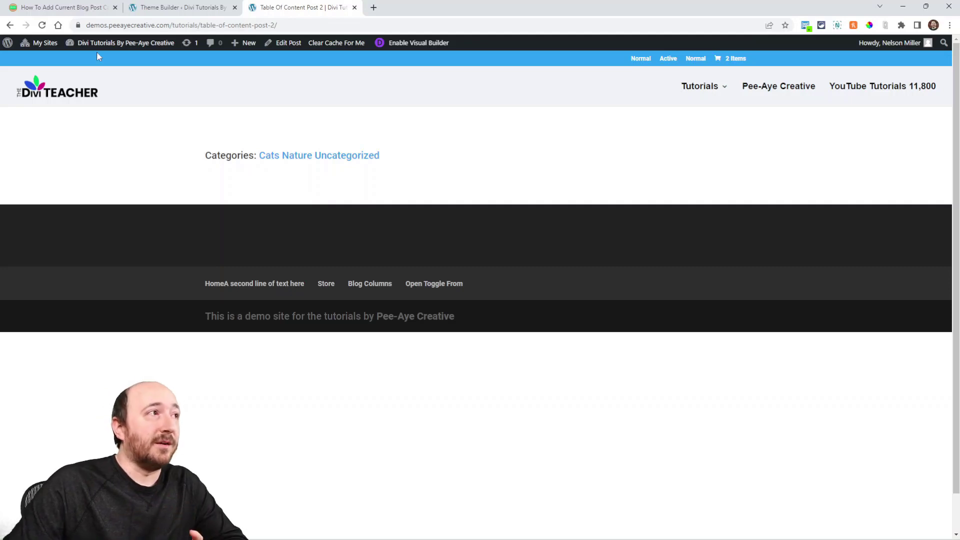
Step: Scroll the tutorial article to section '2. Style The Divi Blog Post Category Links'
{"action": "left_click", "coordinate": [65, 7]}
{"action": "scroll", "coordinate": [330, 280], "scroll_direction": "down", "scroll_amount": 15}
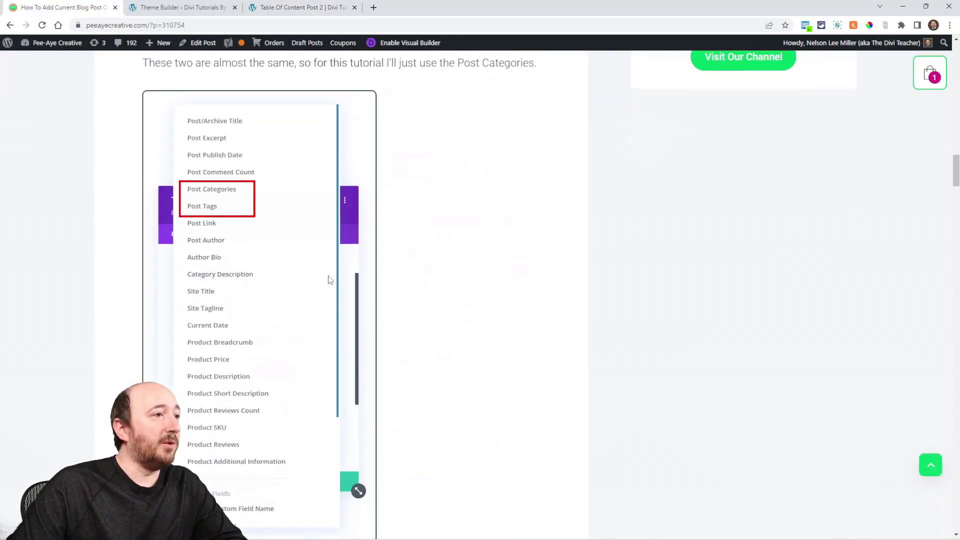
{"action": "scroll", "coordinate": [330, 279], "scroll_direction": "down", "scroll_amount": 20}
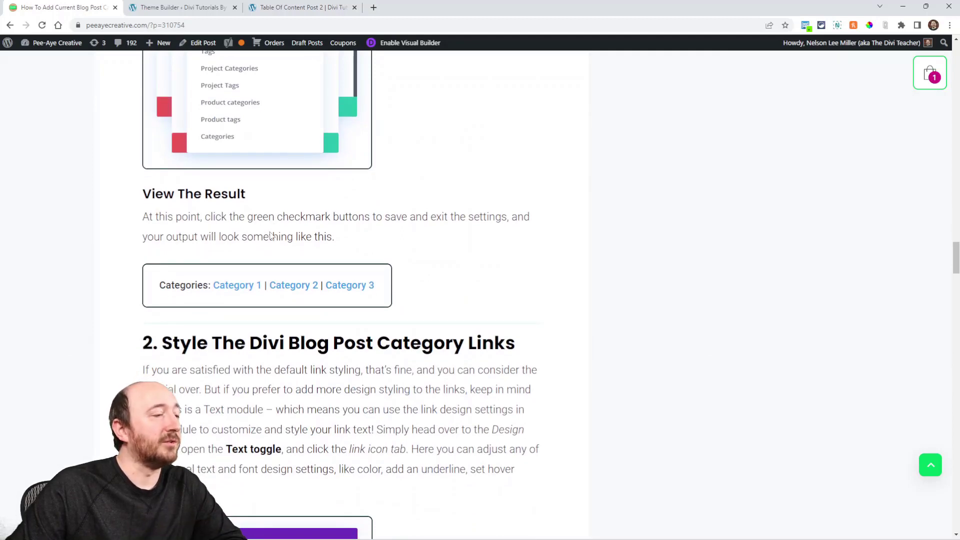
{"action": "scroll", "coordinate": [243, 251], "scroll_direction": "down", "scroll_amount": 2}
{"action": "scroll", "coordinate": [185, 207], "scroll_direction": "down", "scroll_amount": 2}
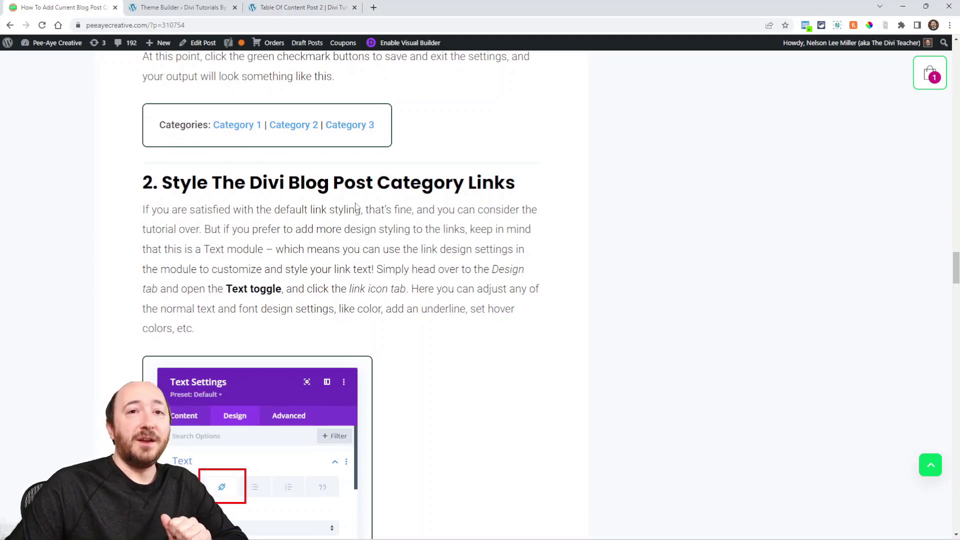
{"action": "scroll", "coordinate": [356, 206], "scroll_direction": "down", "scroll_amount": 2}
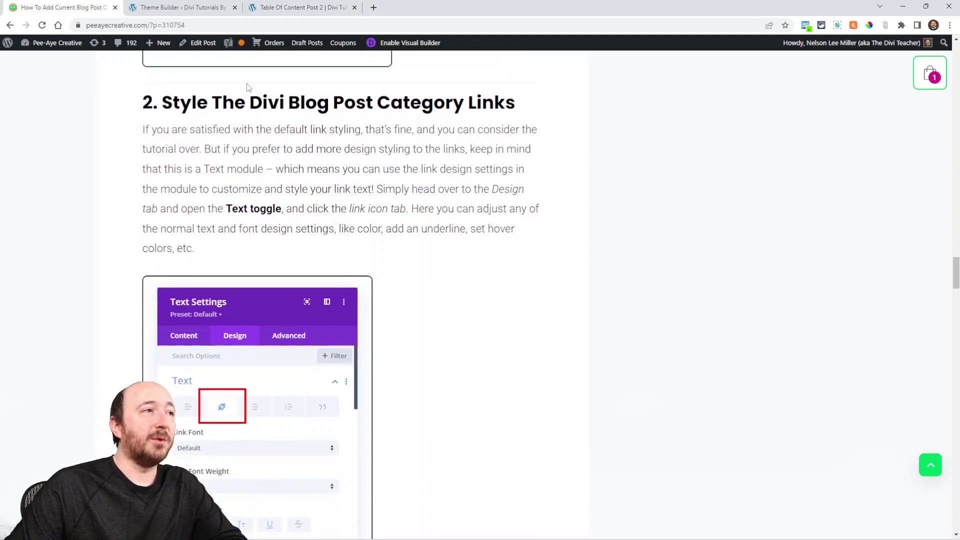
Step: Open the Text module's Design > Text link styling and enlarge the settings panel
{"action": "left_click", "coordinate": [184, 8]}
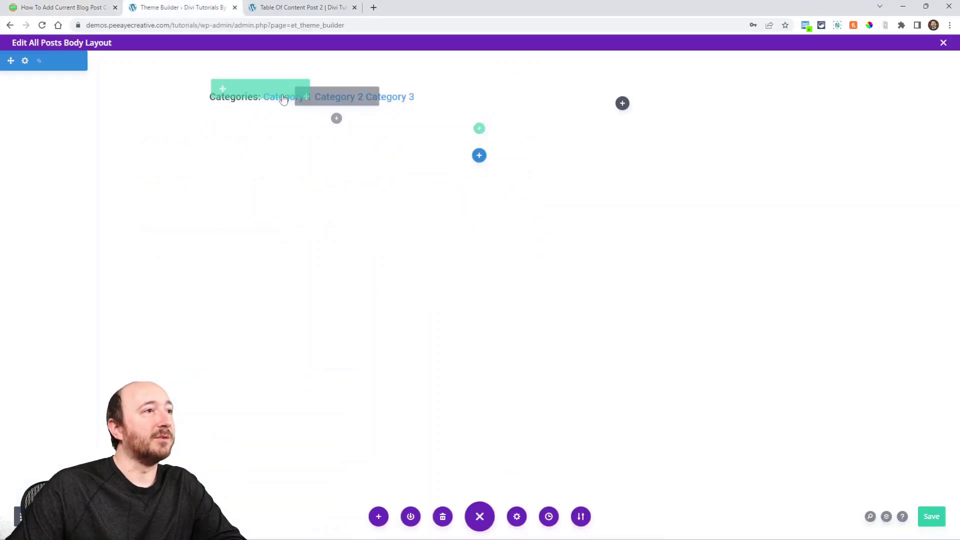
{"action": "left_click", "coordinate": [321, 103]}
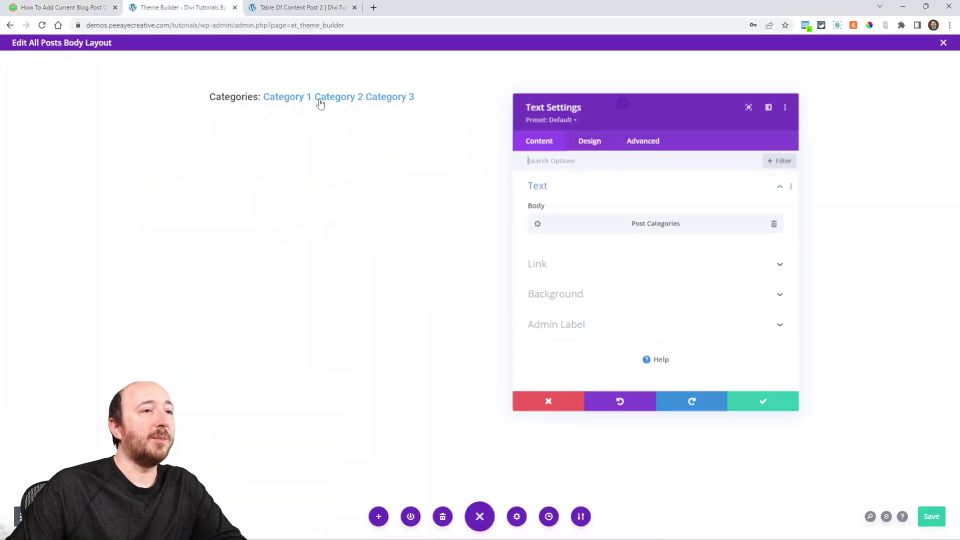
{"action": "left_click", "coordinate": [584, 144]}
{"action": "left_click", "coordinate": [546, 189]}
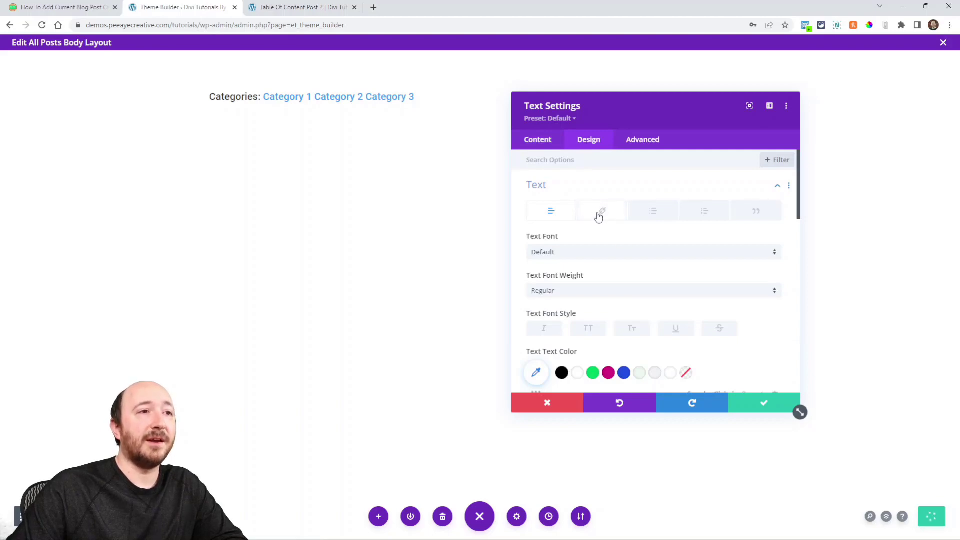
{"action": "left_click", "coordinate": [599, 213]}
{"action": "left_click_drag", "start_coordinate": [643, 110], "coordinate": [609, 94]}
{"action": "left_click_drag", "start_coordinate": [765, 396], "coordinate": [687, 450]}
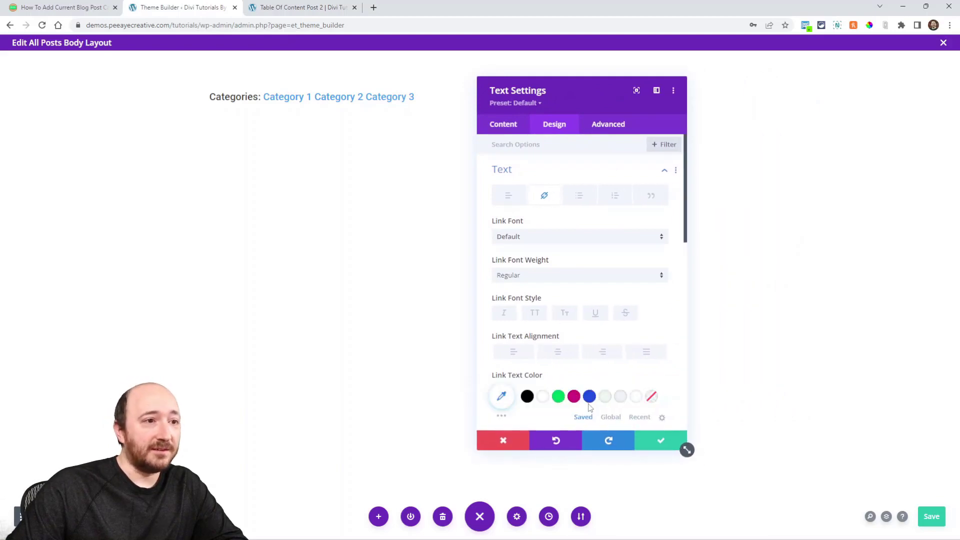
Step: Style the category links green, underlined, Ultra Bold, with 25px text size
{"action": "left_click", "coordinate": [558, 396]}
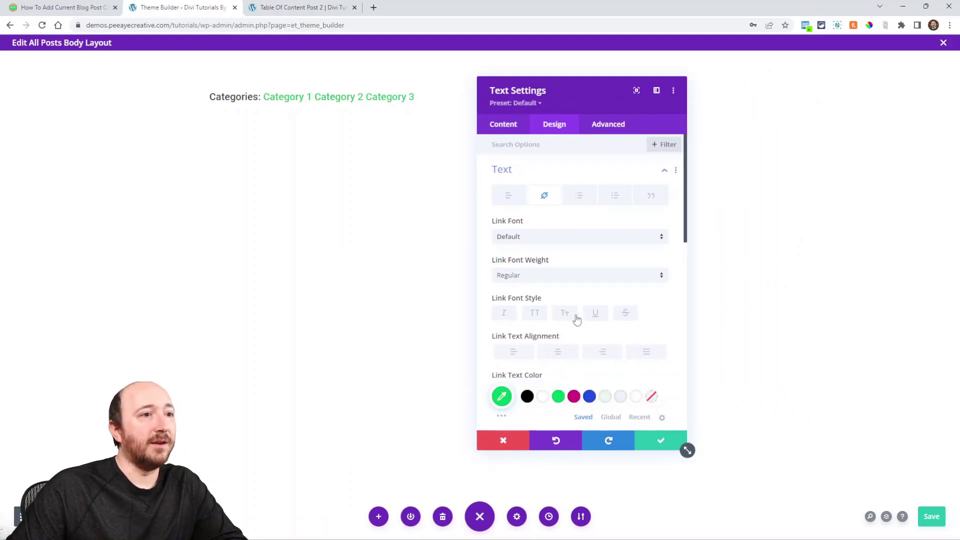
{"action": "left_click", "coordinate": [596, 315]}
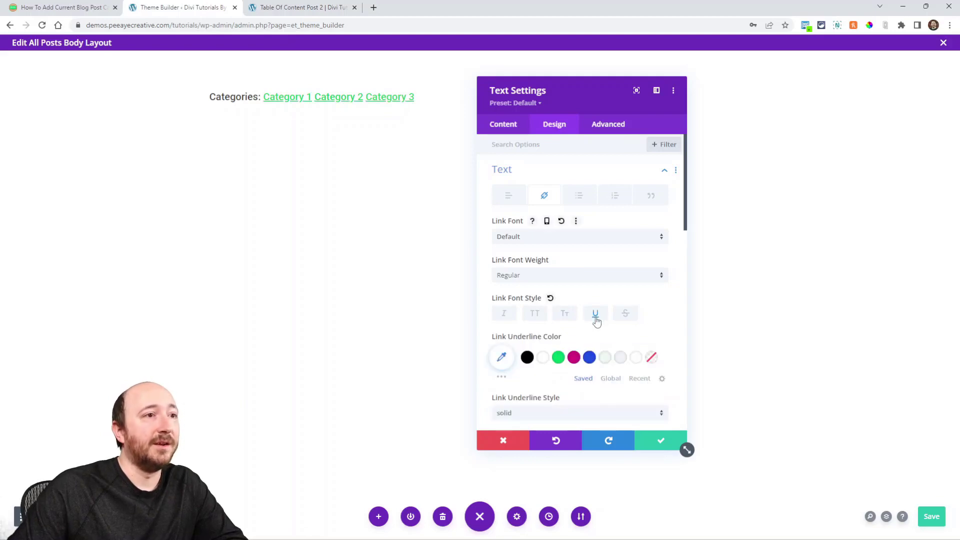
{"action": "left_click", "coordinate": [526, 275]}
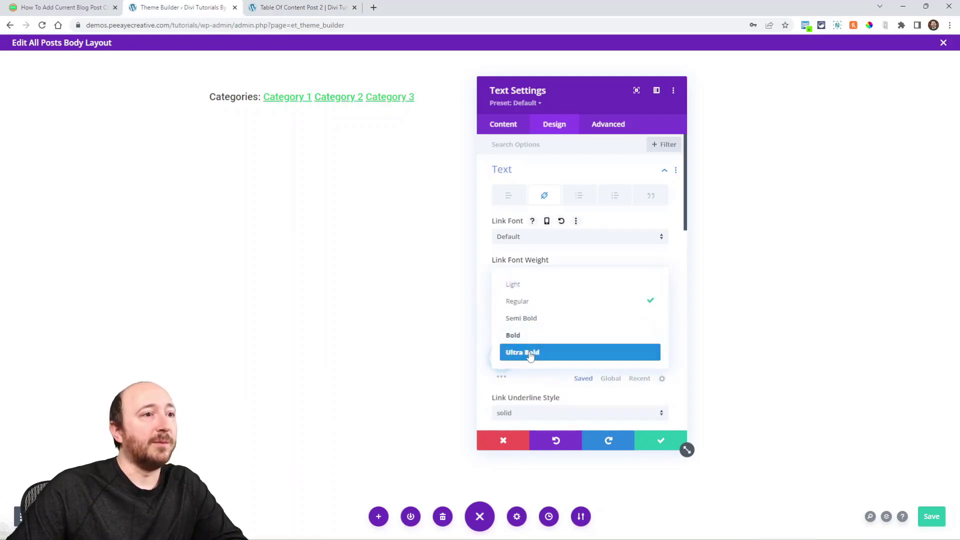
{"action": "left_click", "coordinate": [525, 352]}
{"action": "scroll", "coordinate": [650, 379], "scroll_direction": "down", "scroll_amount": 3}
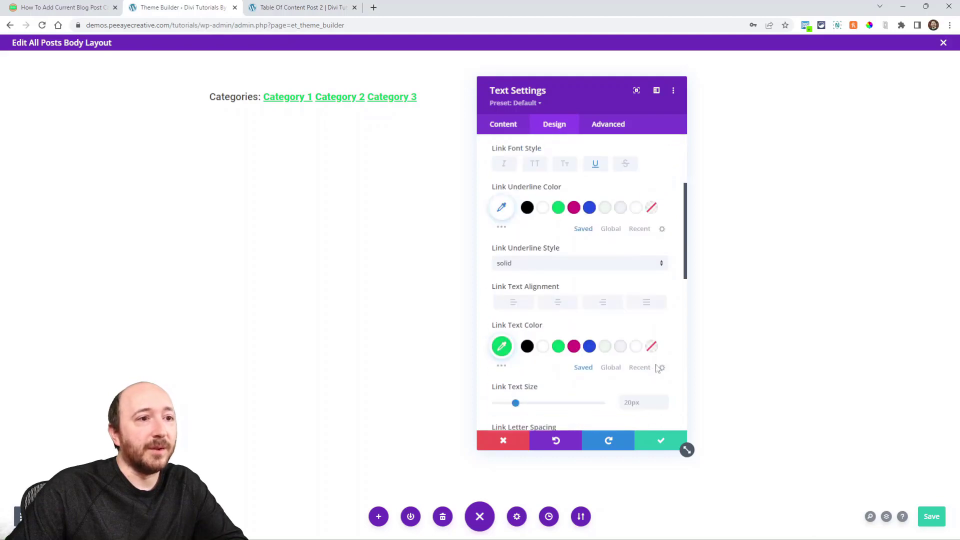
{"action": "scroll", "coordinate": [658, 368], "scroll_direction": "down", "scroll_amount": 2}
{"action": "left_click", "coordinate": [662, 300]}
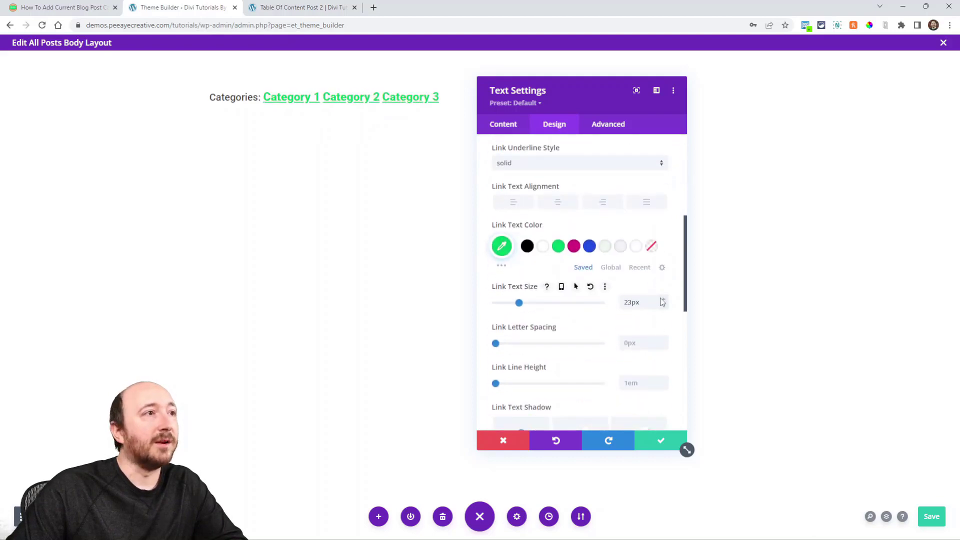
{"action": "left_click", "coordinate": [662, 300]}
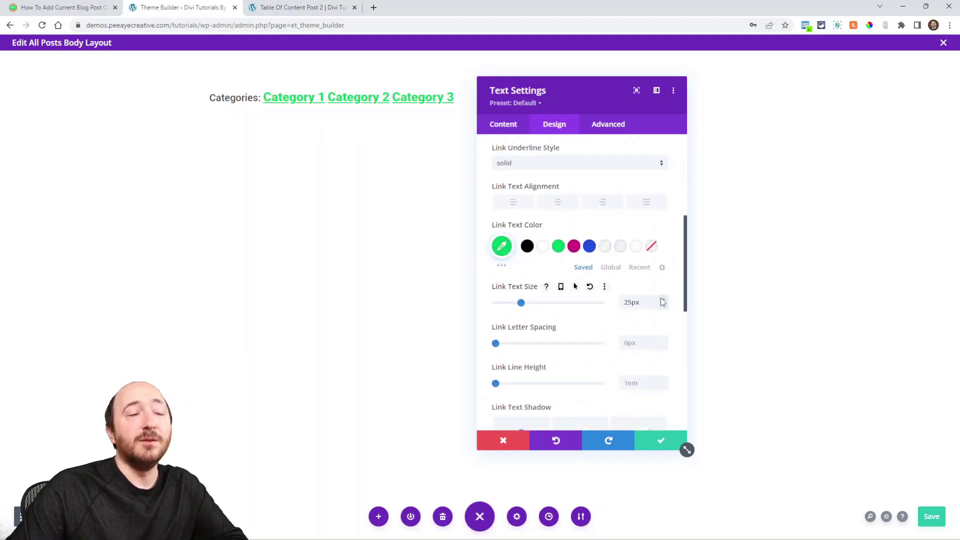
{"action": "scroll", "coordinate": [584, 283], "scroll_direction": "up", "scroll_amount": 5}
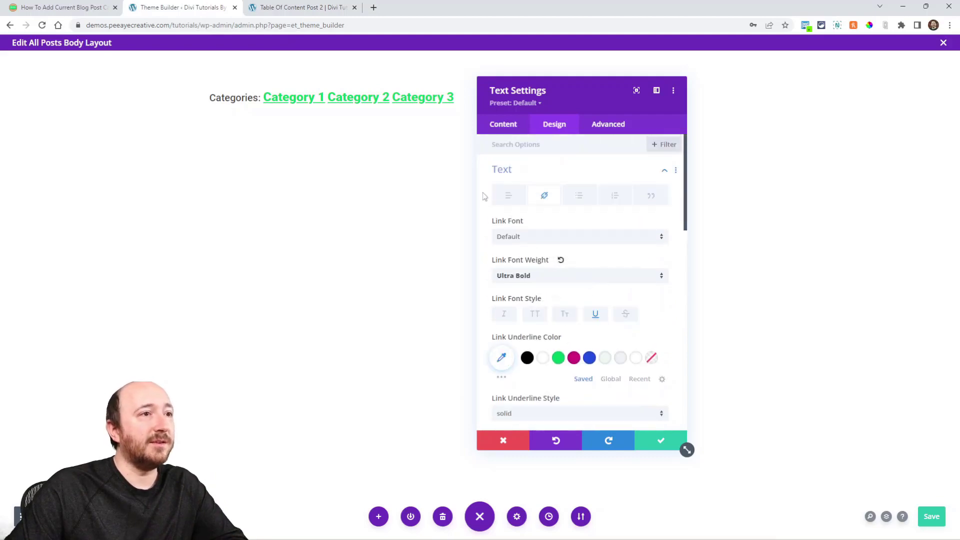
Step: Give the paragraph text, the 'Categories:' label, a blue colour and 25px size
{"action": "left_click", "coordinate": [508, 196]}
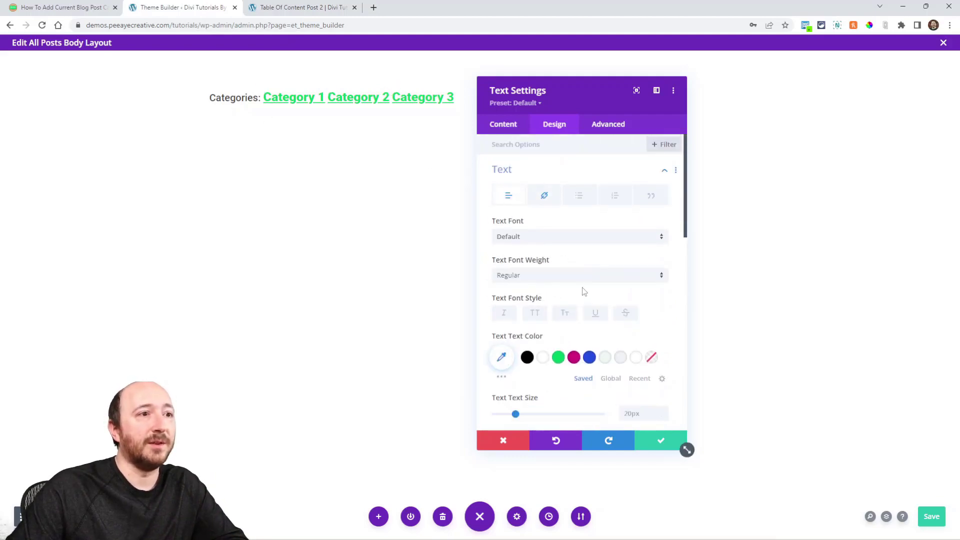
{"action": "scroll", "coordinate": [530, 240], "scroll_direction": "down", "scroll_amount": 1}
{"action": "left_click", "coordinate": [589, 308]}
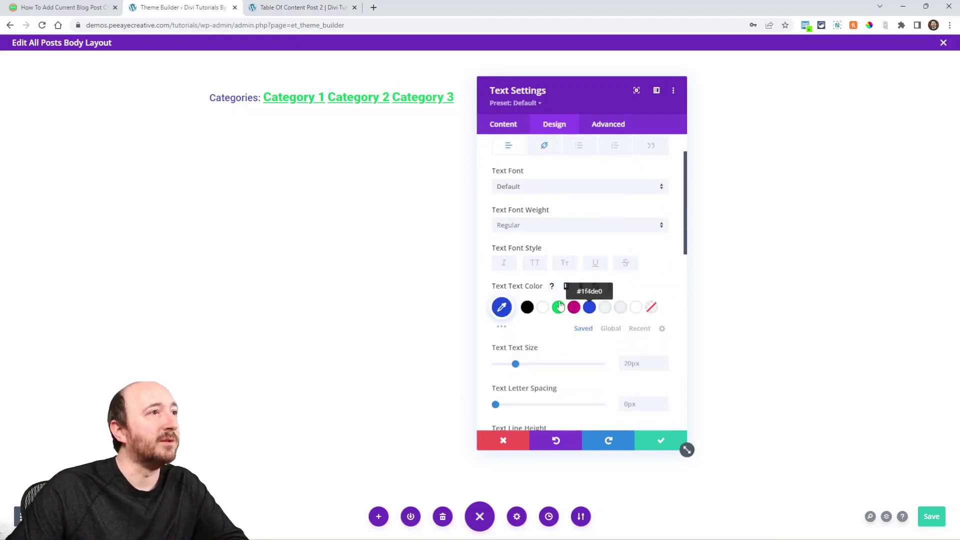
{"action": "scroll", "coordinate": [574, 337], "scroll_direction": "down", "scroll_amount": 1}
{"action": "scroll", "coordinate": [574, 338], "scroll_direction": "down", "scroll_amount": 3}
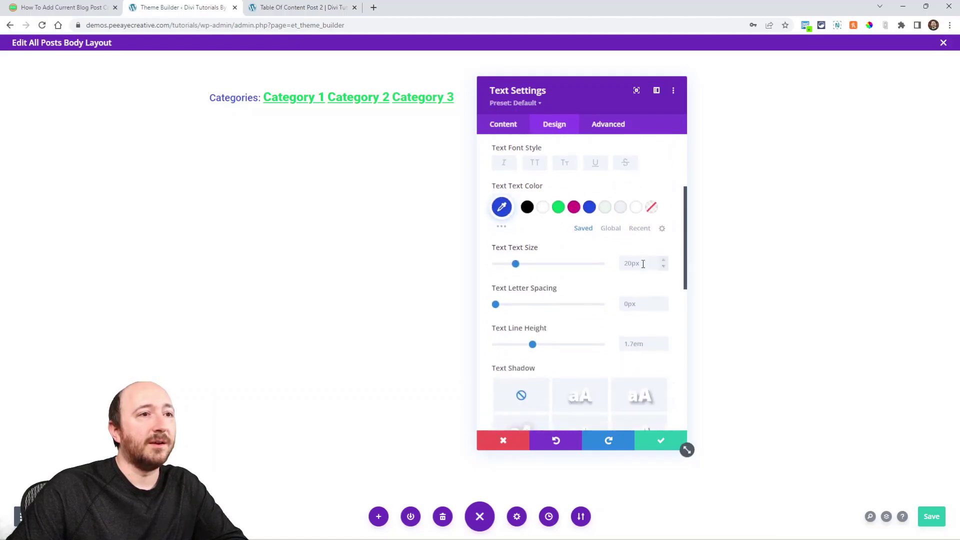
{"action": "left_click", "coordinate": [665, 260]}
{"action": "left_click", "coordinate": [664, 261]}
{"action": "left_click", "coordinate": [664, 261]}
{"action": "left_click", "coordinate": [664, 260]}
{"action": "left_click", "coordinate": [665, 261]}
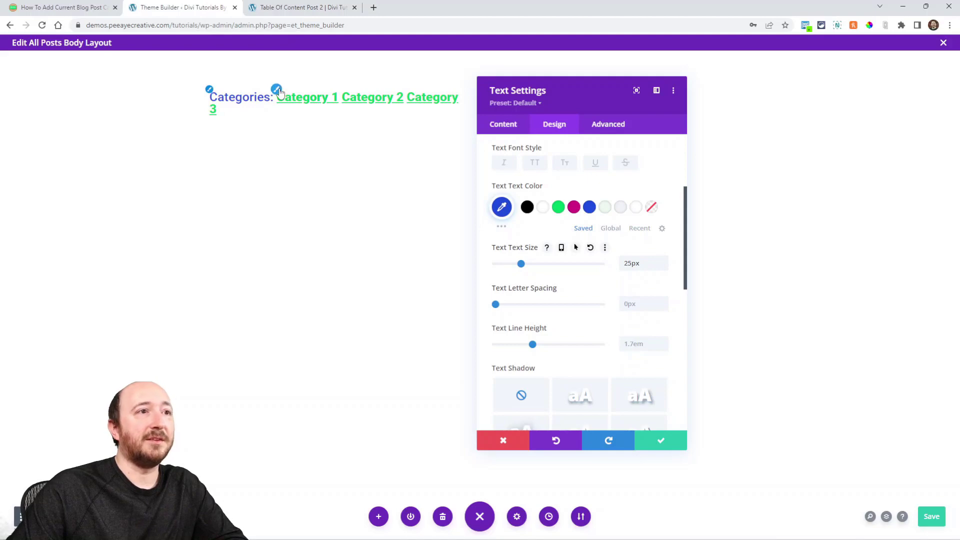
{"action": "scroll", "coordinate": [598, 238], "scroll_direction": "up", "scroll_amount": 5}
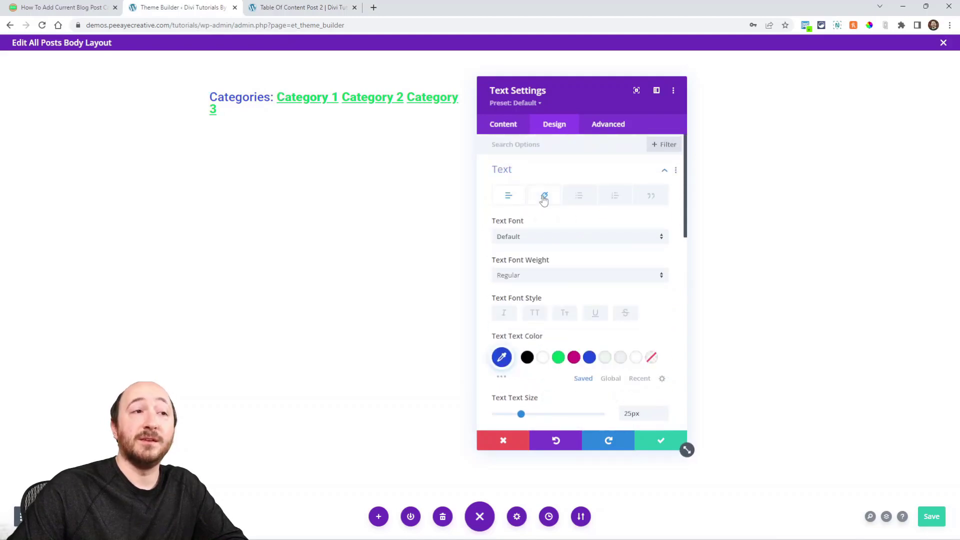
{"action": "left_click", "coordinate": [544, 198]}
{"action": "left_click", "coordinate": [508, 196]}
{"action": "left_click", "coordinate": [542, 198]}
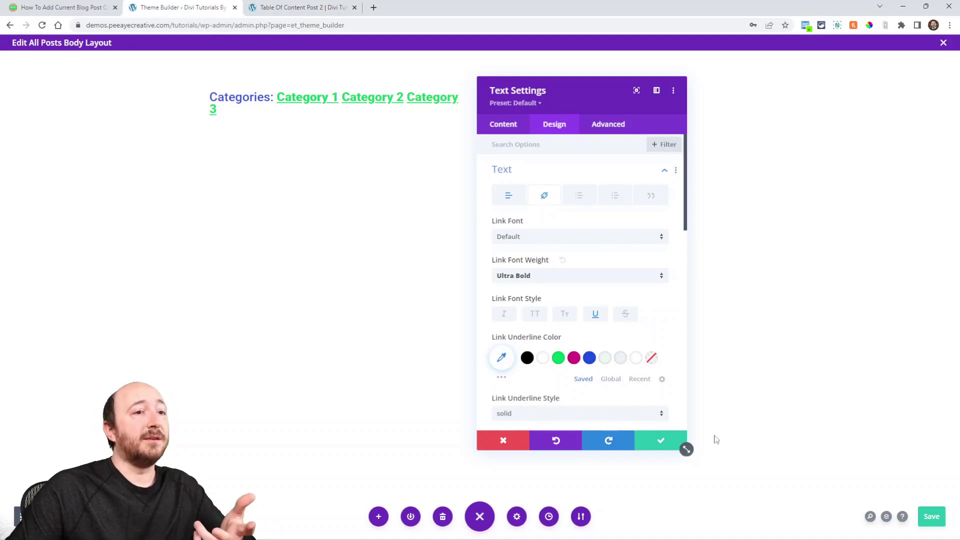
Step: Save the template and reload the live post to show the blue Categories label and green links
{"action": "left_click", "coordinate": [933, 520]}
{"action": "key", "text": "ctrl+Tab"}
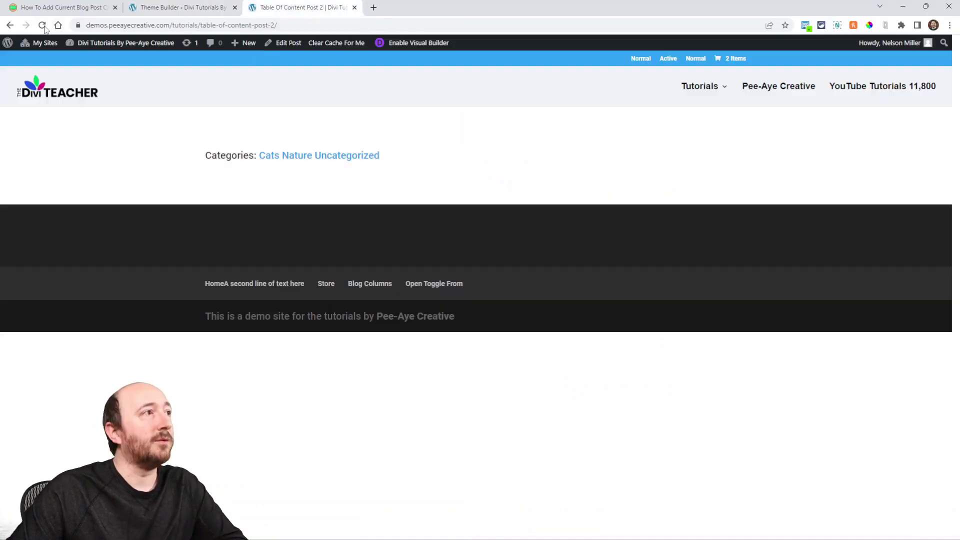
{"action": "key", "text": "F5"}
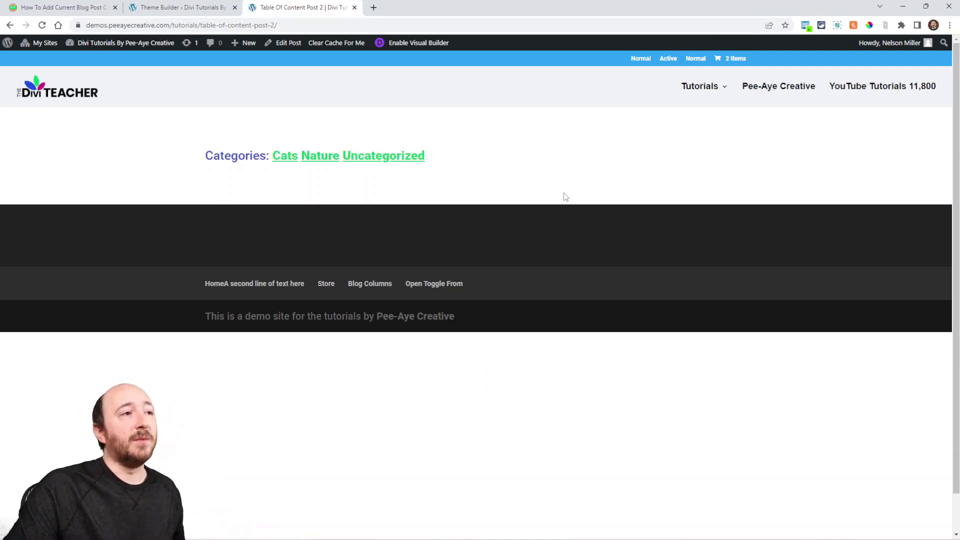
Step: Open the tutorial article and scroll through it to the '3. BONUS' section
{"action": "left_click", "coordinate": [46, 7]}
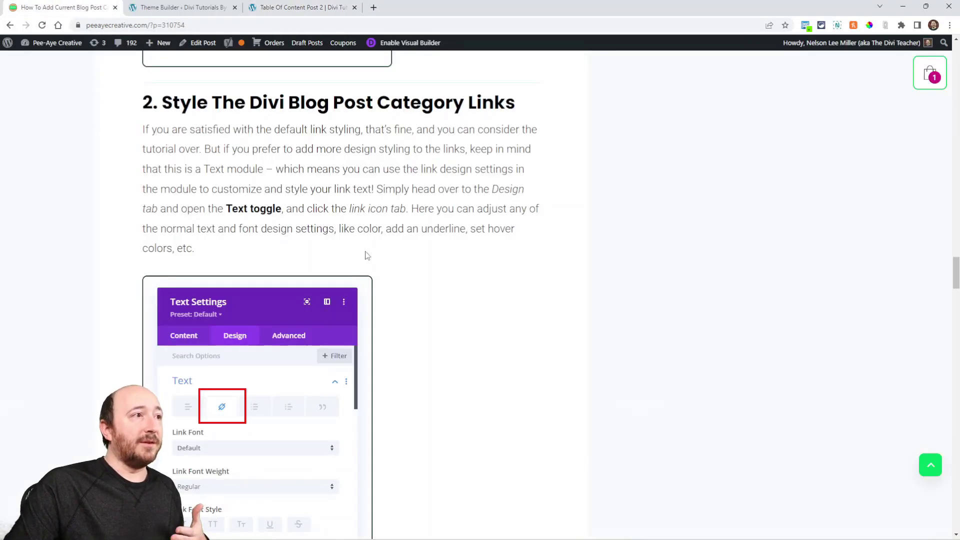
{"action": "scroll", "coordinate": [365, 252], "scroll_direction": "up", "scroll_amount": 10}
{"action": "scroll", "coordinate": [365, 255], "scroll_direction": "up", "scroll_amount": 15}
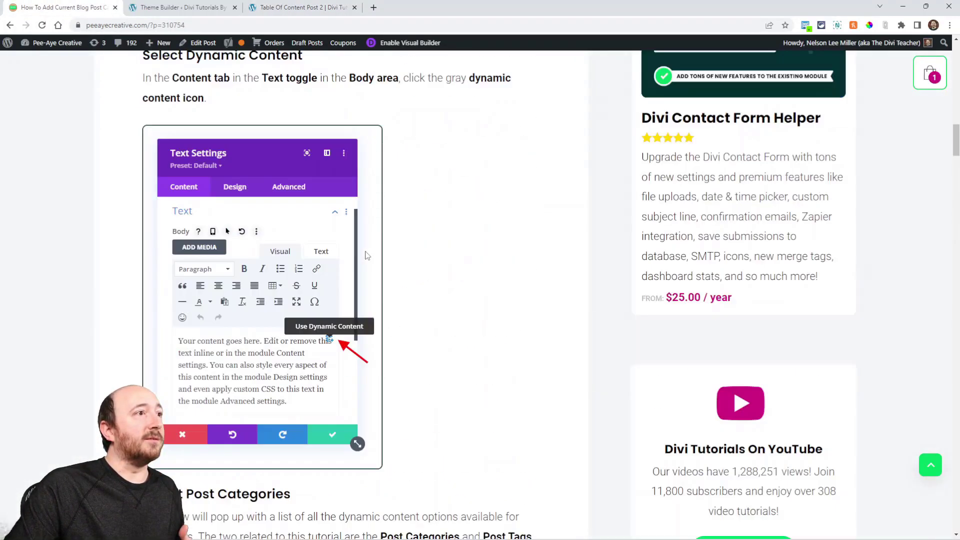
{"action": "scroll", "coordinate": [367, 256], "scroll_direction": "up", "scroll_amount": 5}
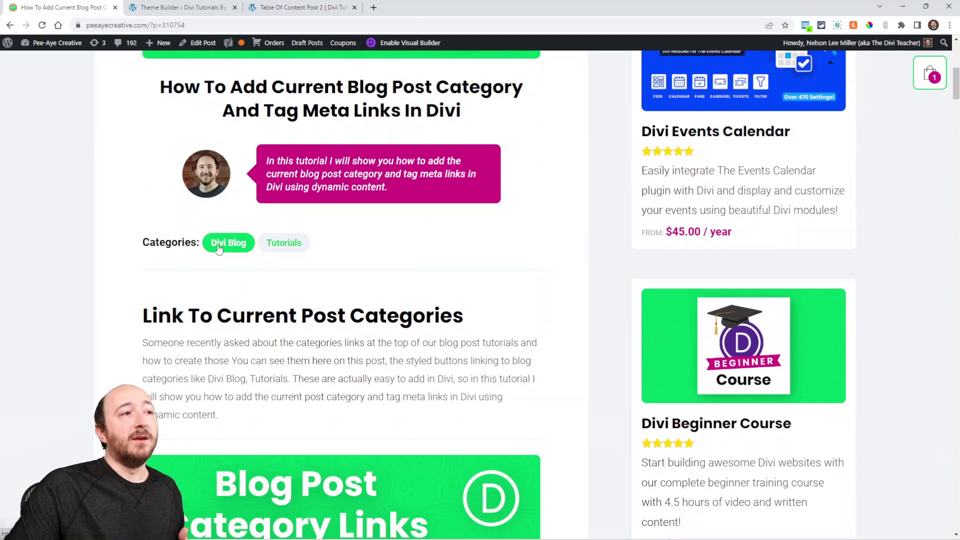
{"action": "scroll", "coordinate": [414, 281], "scroll_direction": "down", "scroll_amount": 15}
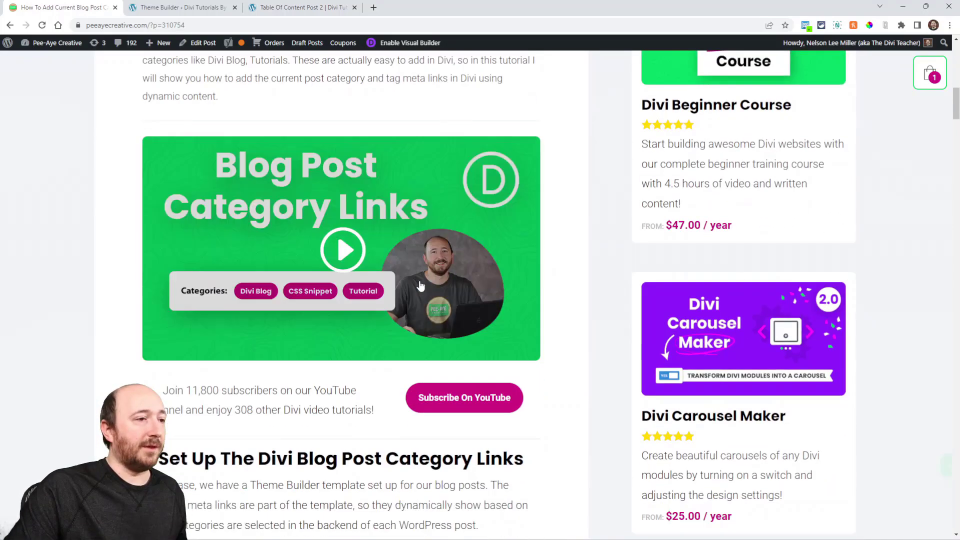
{"action": "scroll", "coordinate": [419, 307], "scroll_direction": "down", "scroll_amount": 20}
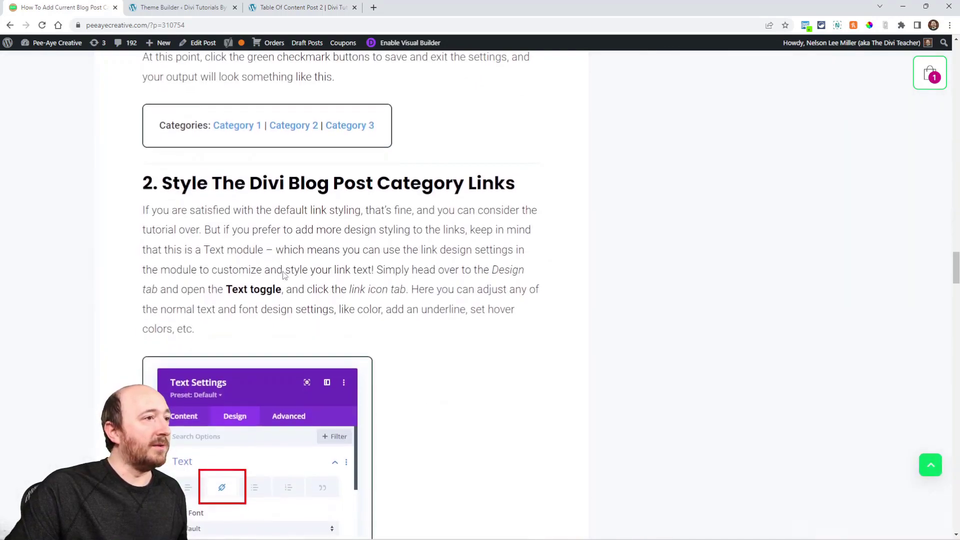
{"action": "scroll", "coordinate": [259, 246], "scroll_direction": "down", "scroll_amount": 2}
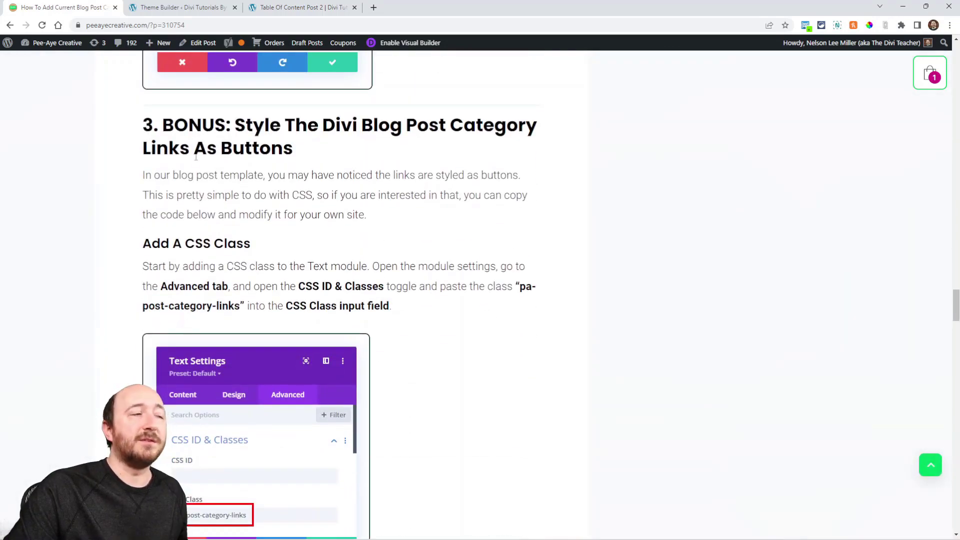
Step: In the 'Add A CSS Class' section, select the class name pa-post-category-links
{"action": "left_click_drag", "start_coordinate": [140, 152], "coordinate": [284, 150]}
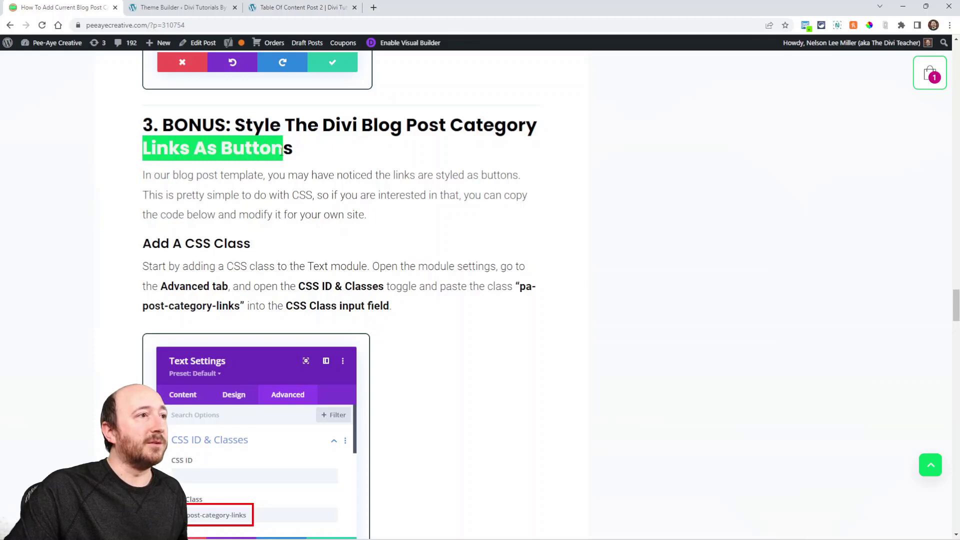
{"action": "left_click", "coordinate": [284, 150]}
{"action": "scroll", "coordinate": [344, 209], "scroll_direction": "down", "scroll_amount": 1}
{"action": "scroll", "coordinate": [344, 208], "scroll_direction": "down", "scroll_amount": 1}
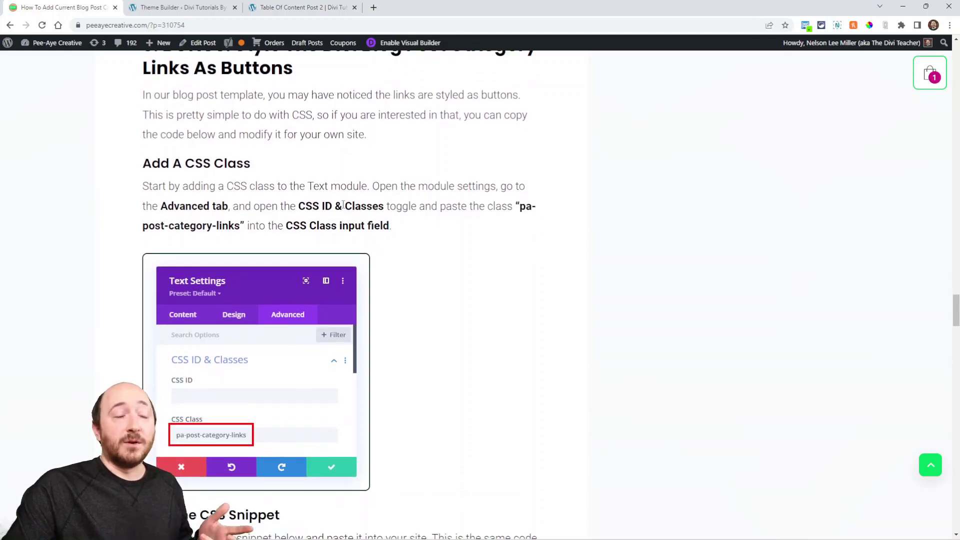
{"action": "scroll", "coordinate": [344, 209], "scroll_direction": "up", "scroll_amount": 1}
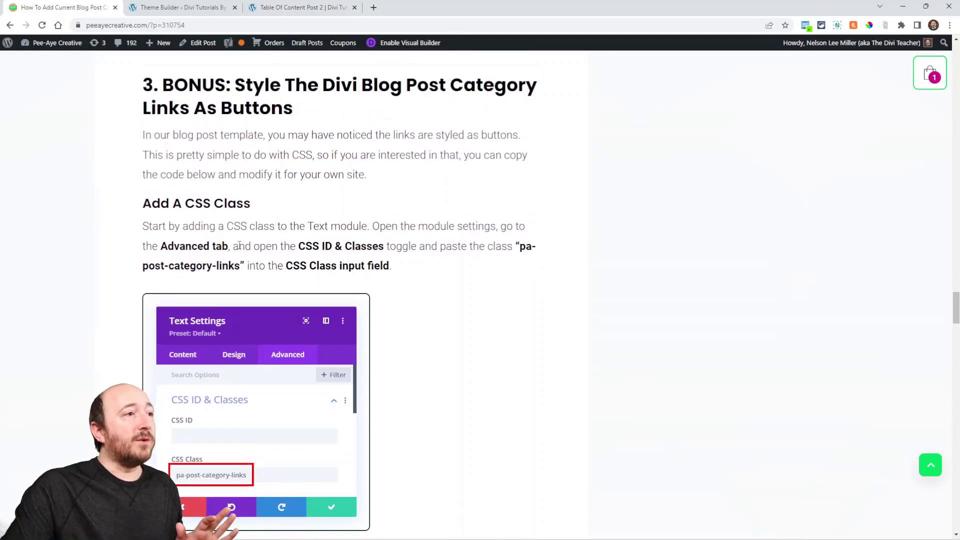
{"action": "left_click_drag", "start_coordinate": [520, 246], "coordinate": [242, 266]}
{"action": "key", "text": "ctrl+c"}
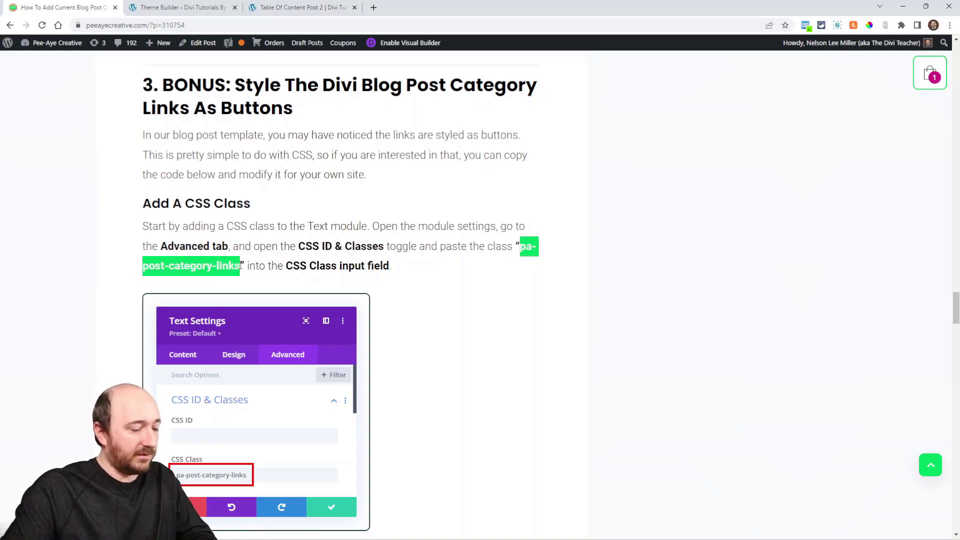
{"action": "scroll", "coordinate": [242, 265], "scroll_direction": "down", "scroll_amount": 3}
{"action": "scroll", "coordinate": [306, 274], "scroll_direction": "down", "scroll_amount": 2}
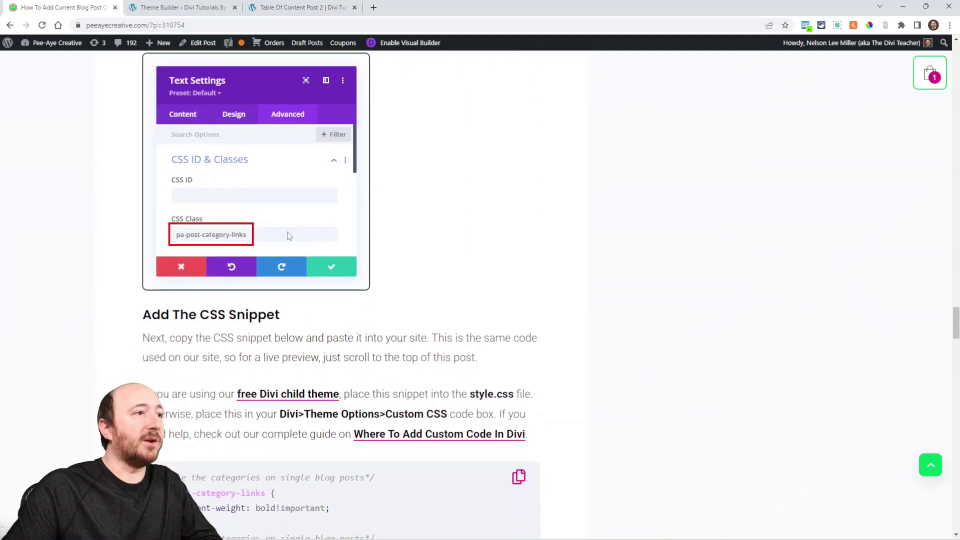
Step: Back in the template, reset the category Text module's styles to their defaults
{"action": "left_click", "coordinate": [180, 8]}
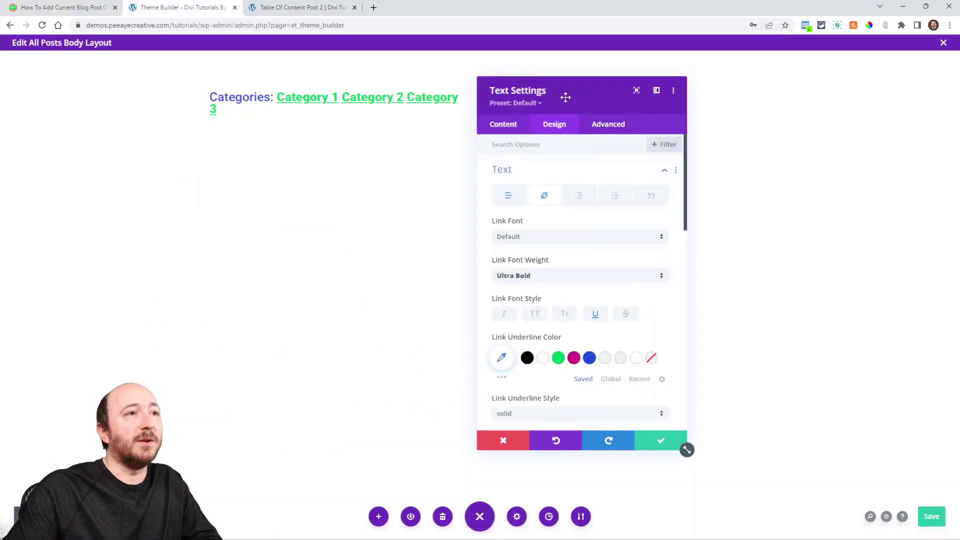
{"action": "right_click", "coordinate": [506, 123]}
{"action": "left_click", "coordinate": [538, 252]}
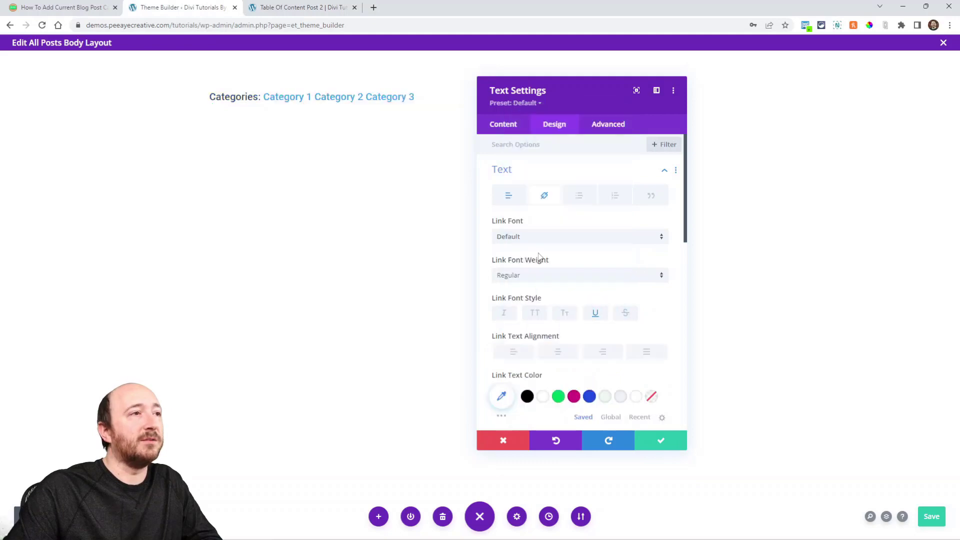
Step: Paste pa-post-category-links as the Text module's CSS class and save the All Posts body layout
{"action": "left_click", "coordinate": [603, 127]}
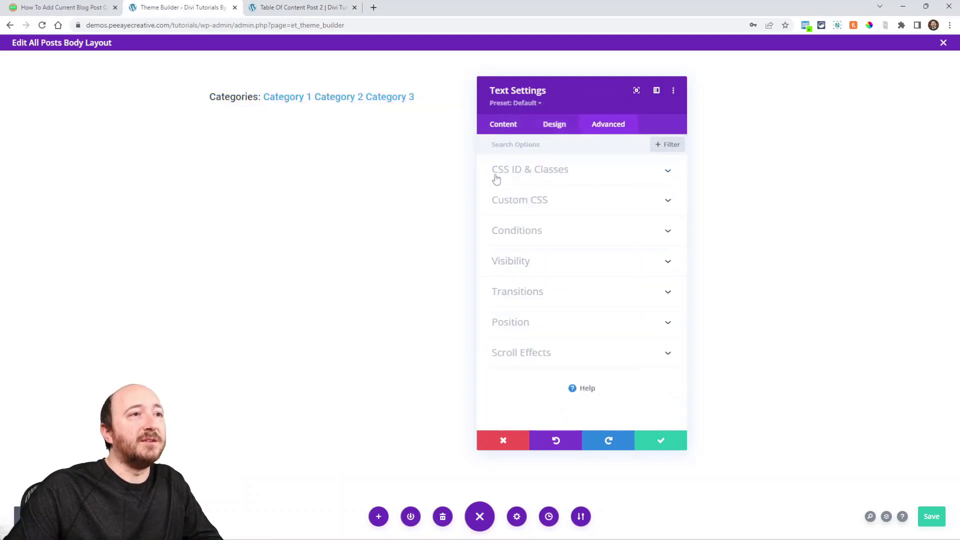
{"action": "left_click", "coordinate": [554, 173]}
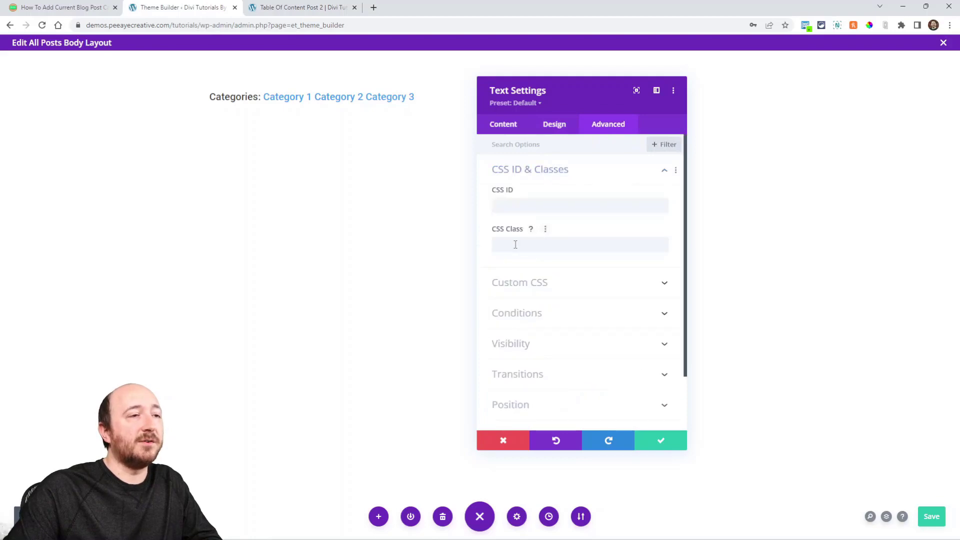
{"action": "left_click", "coordinate": [515, 244]}
{"action": "key", "text": "ctrl+v"}
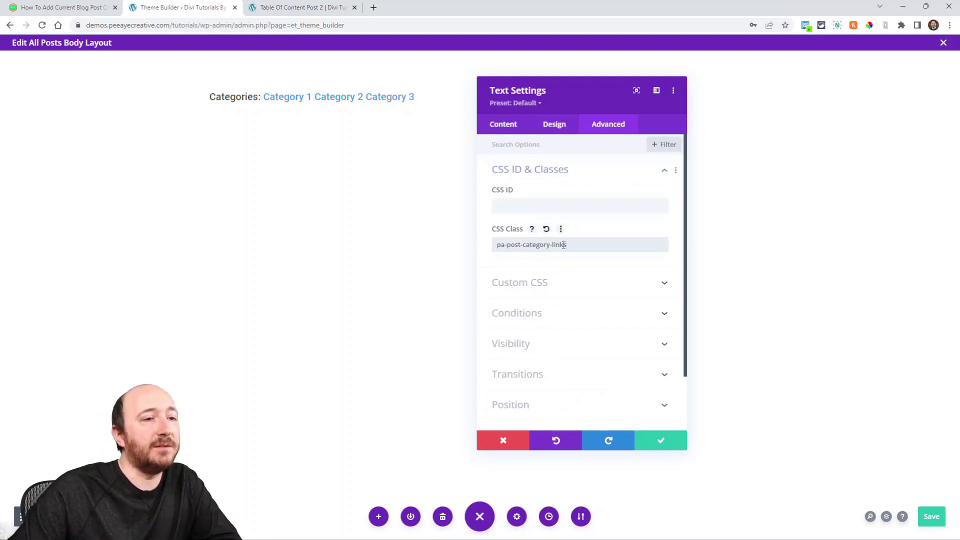
{"action": "left_click", "coordinate": [655, 440]}
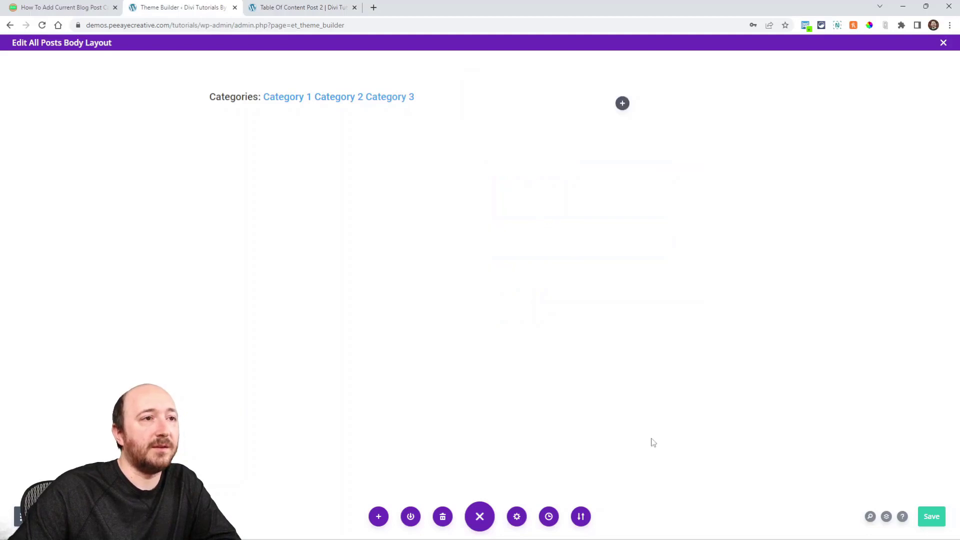
{"action": "left_click", "coordinate": [932, 512]}
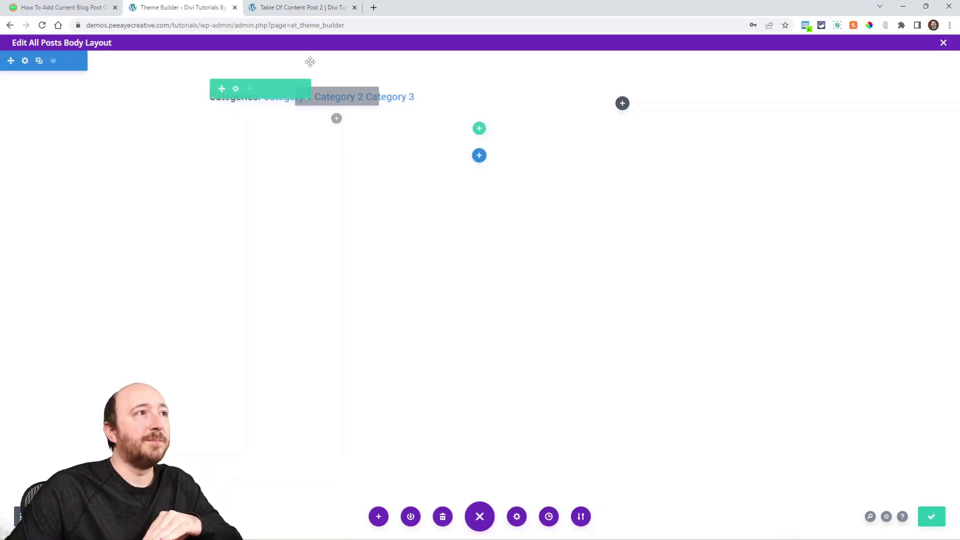
{"action": "key", "text": "ctrl+Tab"}
{"action": "key", "text": "ctrl+Tab"}
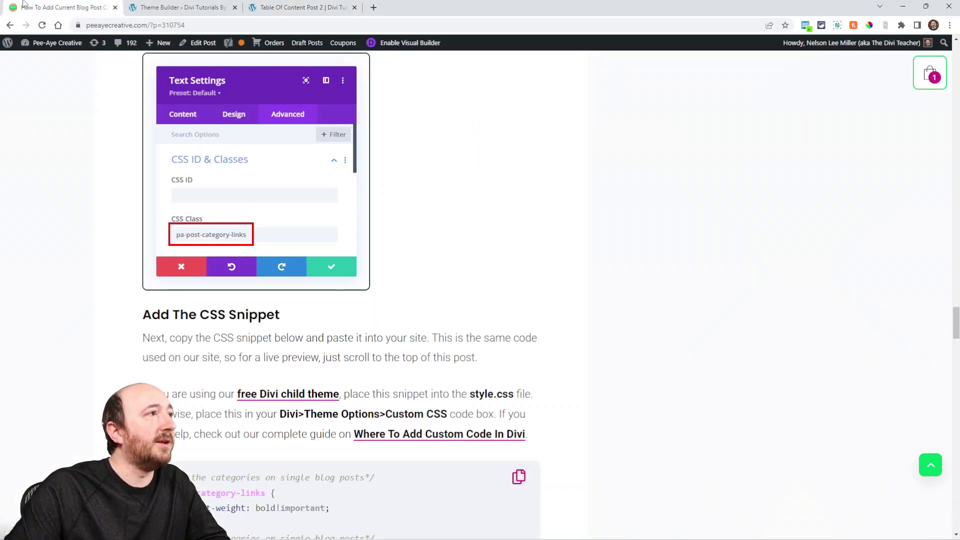
Step: Copy the tutorial's pa-post-category-links CSS snippet to the clipboard
{"action": "scroll", "coordinate": [339, 276], "scroll_direction": "down", "scroll_amount": 5}
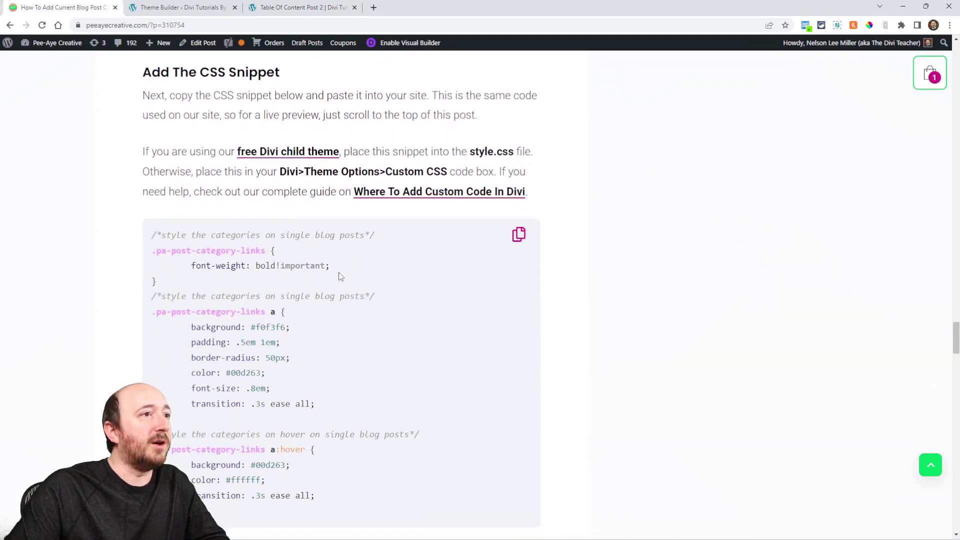
{"action": "scroll", "coordinate": [338, 277], "scroll_direction": "down", "scroll_amount": 1}
{"action": "left_click", "coordinate": [518, 197]}
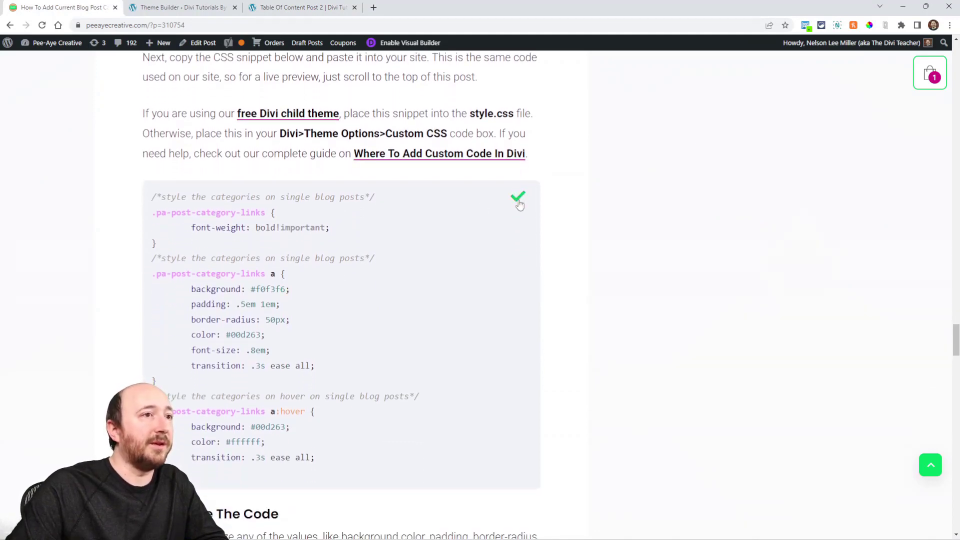
{"action": "left_click_drag", "start_coordinate": [320, 468], "coordinate": [139, 197]}
{"action": "left_click", "coordinate": [186, 230]}
Step: Point out the snippet's rules: font-weight, background #f0f3f6, padding .5em 1em, border-radius 50px, color #00d263, font-size .8em, transition
{"action": "left_click_drag", "start_coordinate": [162, 245], "coordinate": [140, 214]}
{"action": "left_click", "coordinate": [236, 229]}
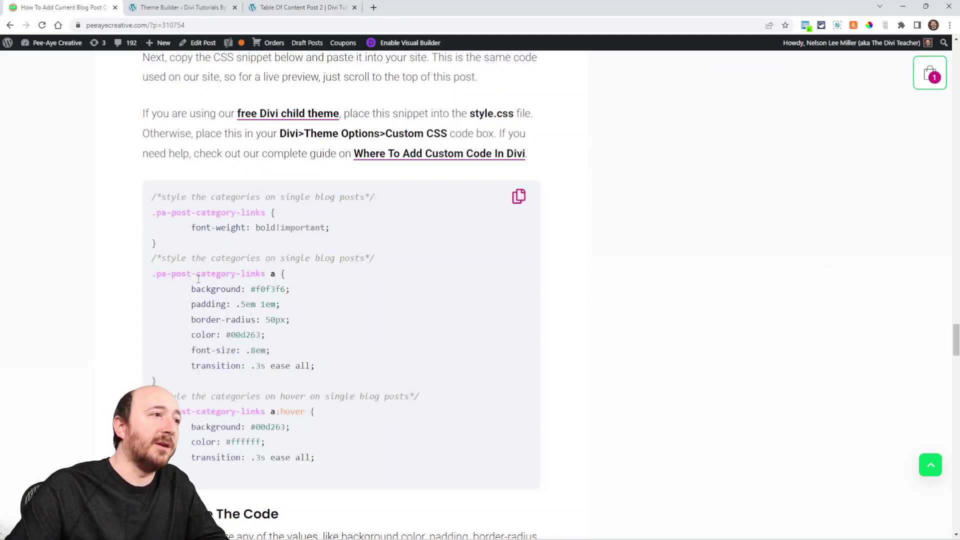
{"action": "left_click_drag", "start_coordinate": [192, 288], "coordinate": [303, 290]}
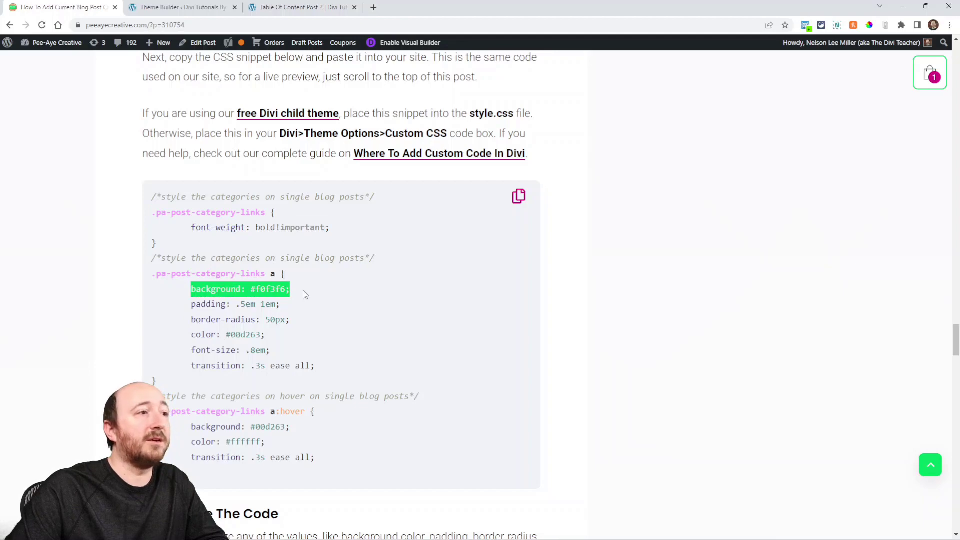
{"action": "left_click_drag", "start_coordinate": [189, 304], "coordinate": [288, 306]}
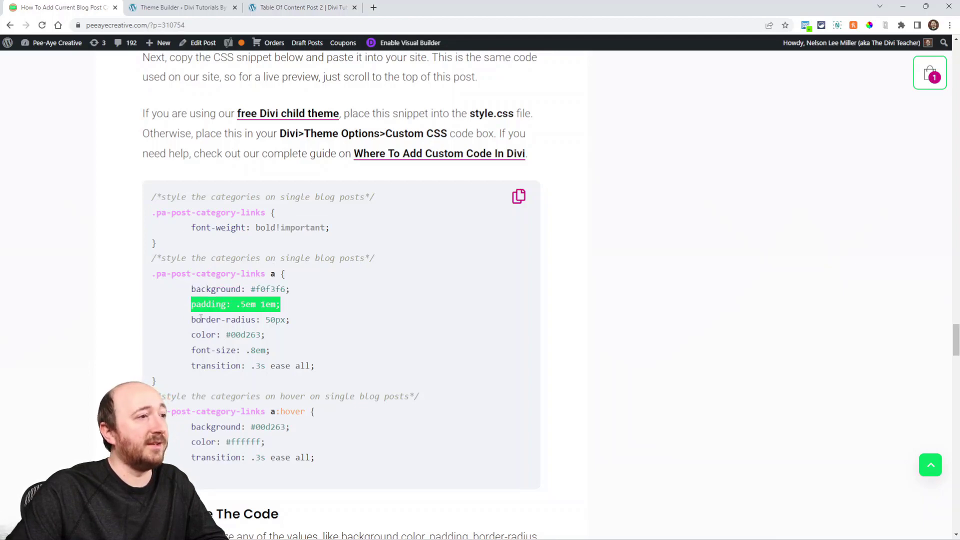
{"action": "left_click_drag", "start_coordinate": [192, 319], "coordinate": [292, 322]}
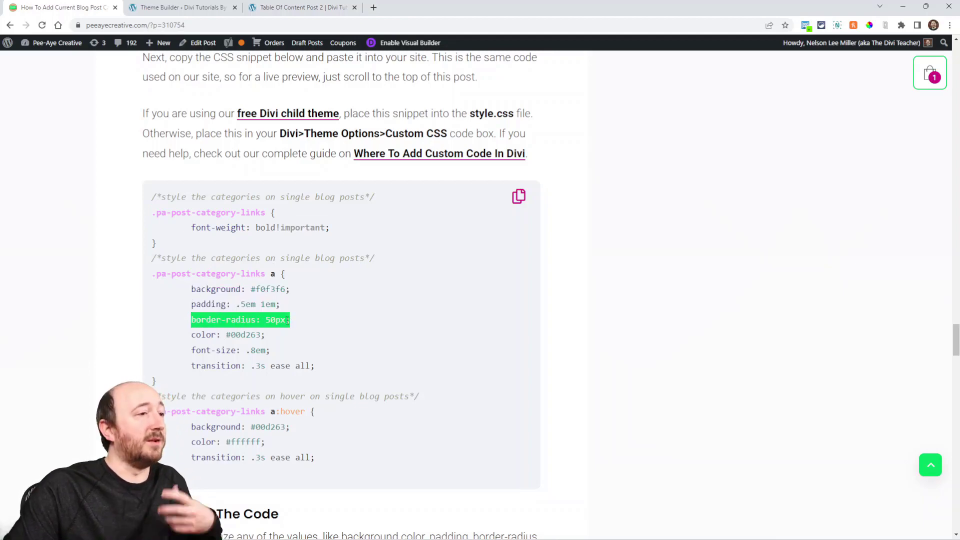
{"action": "left_click_drag", "start_coordinate": [192, 335], "coordinate": [273, 340]}
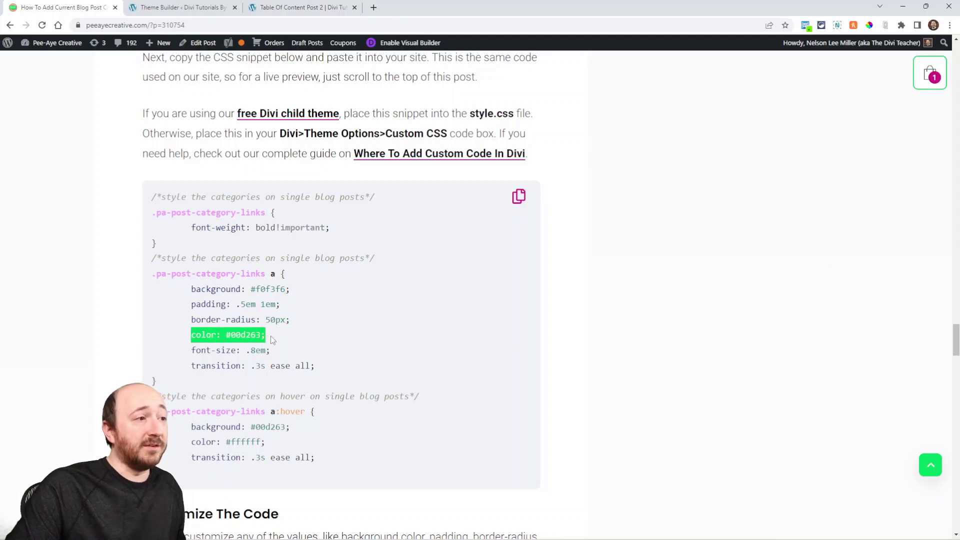
{"action": "left_click_drag", "start_coordinate": [191, 351], "coordinate": [278, 355]}
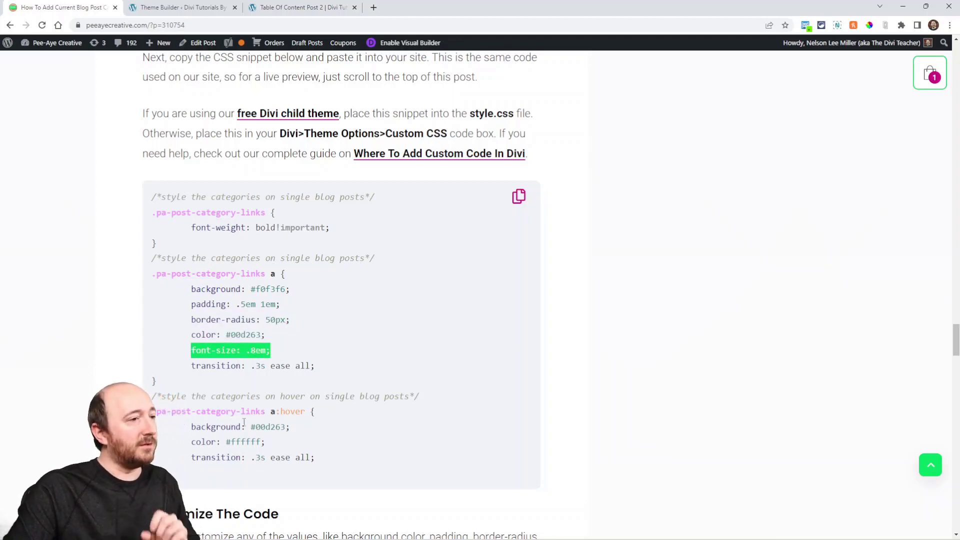
{"action": "left_click_drag", "start_coordinate": [190, 366], "coordinate": [315, 365]}
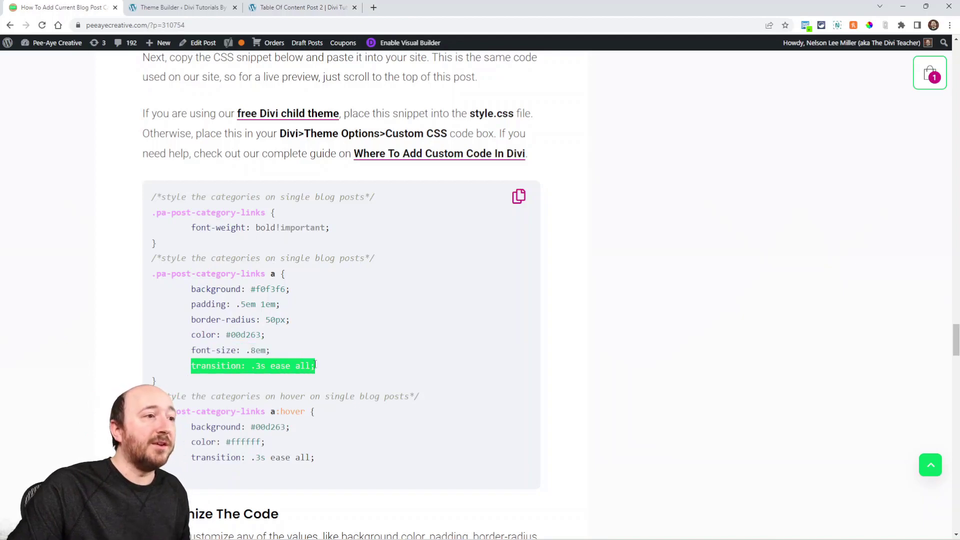
Step: Point out the :hover rule setting background #00d263 and color #ffffff
{"action": "left_click_drag", "start_coordinate": [275, 412], "coordinate": [309, 413]}
{"action": "scroll", "coordinate": [308, 413], "scroll_direction": "down", "scroll_amount": 3}
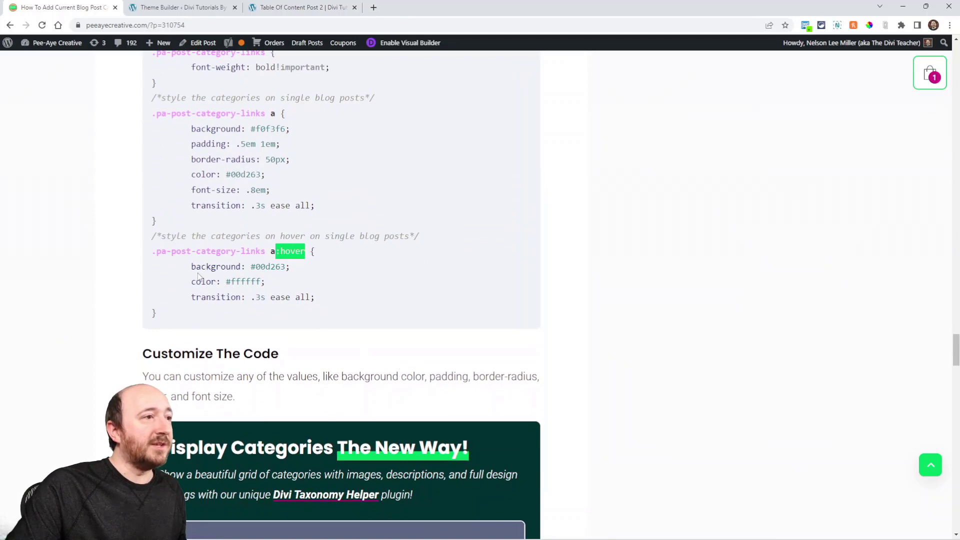
{"action": "left_click_drag", "start_coordinate": [191, 268], "coordinate": [302, 274]}
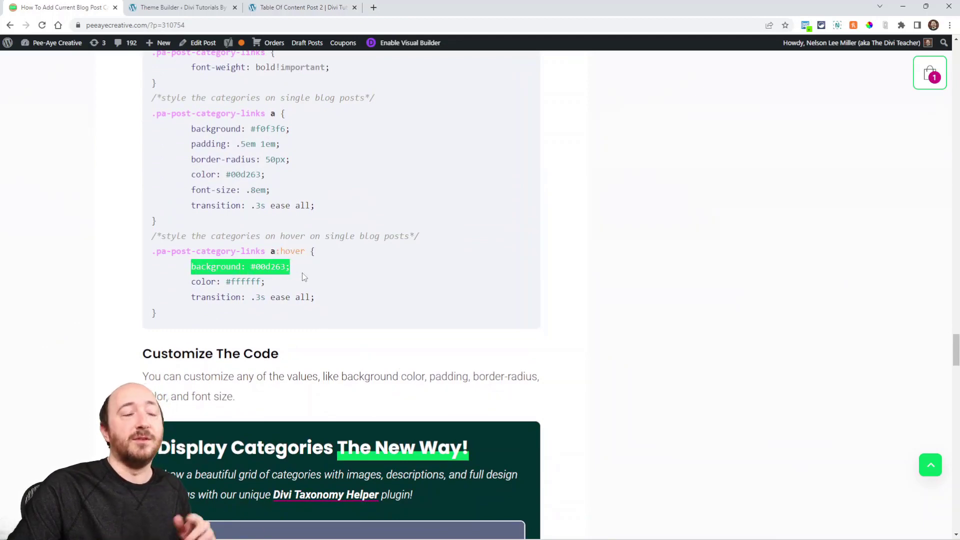
{"action": "left_click_drag", "start_coordinate": [193, 285], "coordinate": [283, 287]}
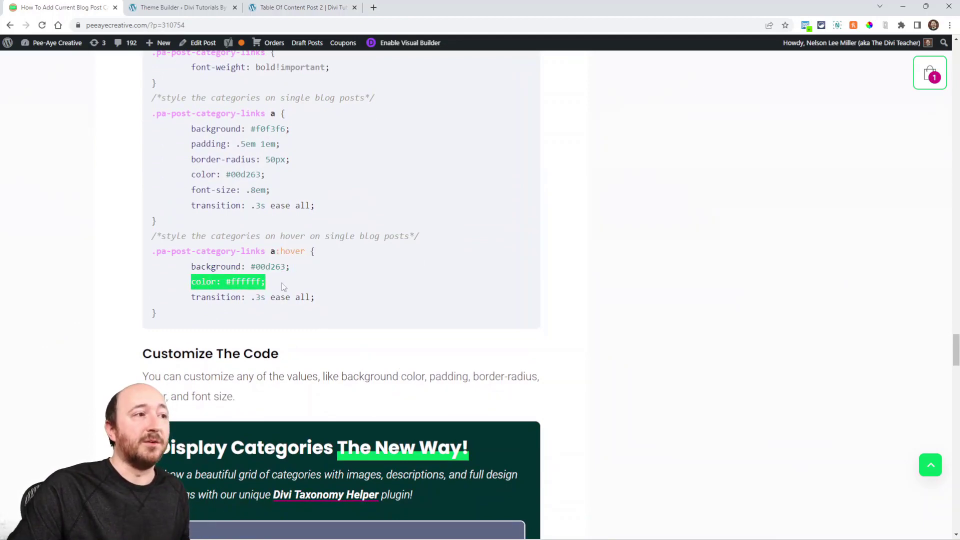
{"action": "scroll", "coordinate": [272, 295], "scroll_direction": "up", "scroll_amount": 2}
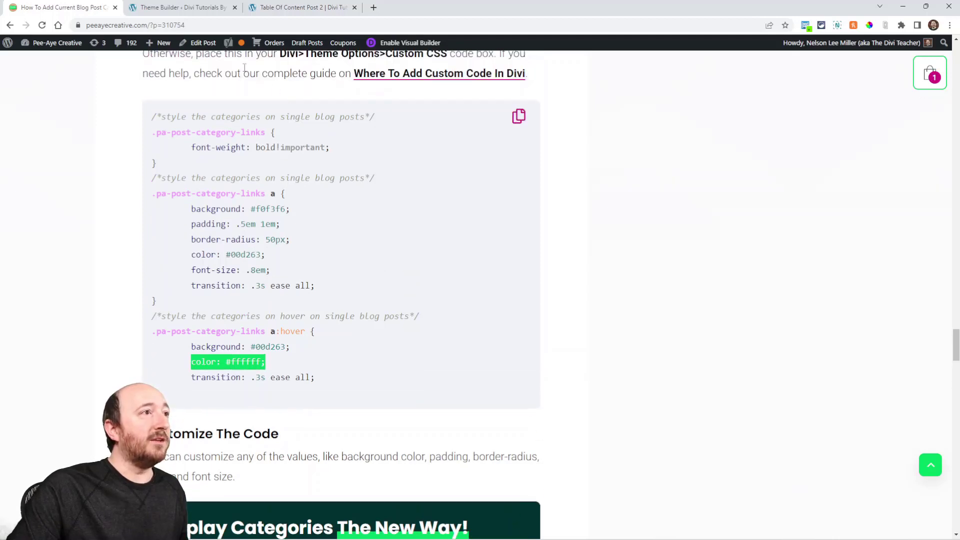
Step: Paste the copied CSS into the live CSS editor on 'Table Of Content Post 2' and check the pill buttons
{"action": "left_click", "coordinate": [279, 6]}
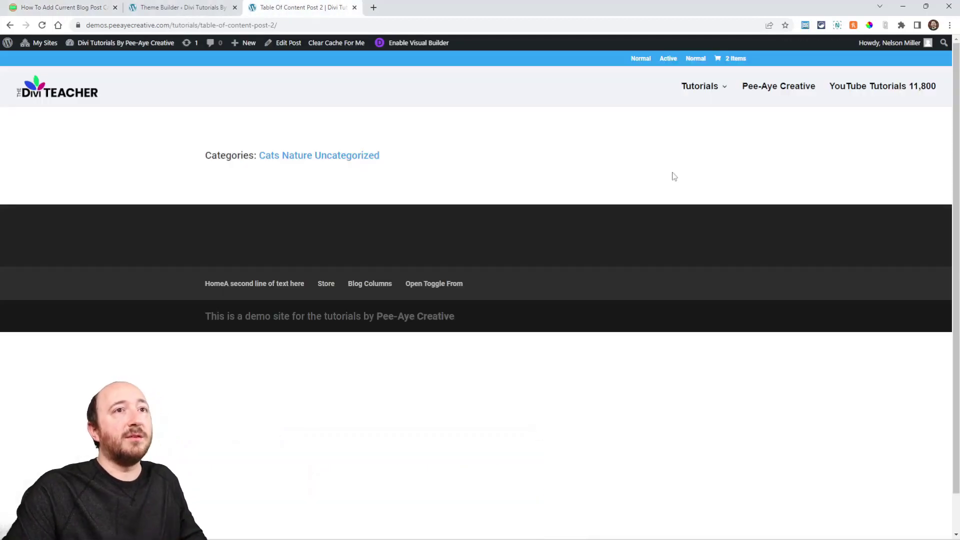
{"action": "left_click", "coordinate": [805, 25]}
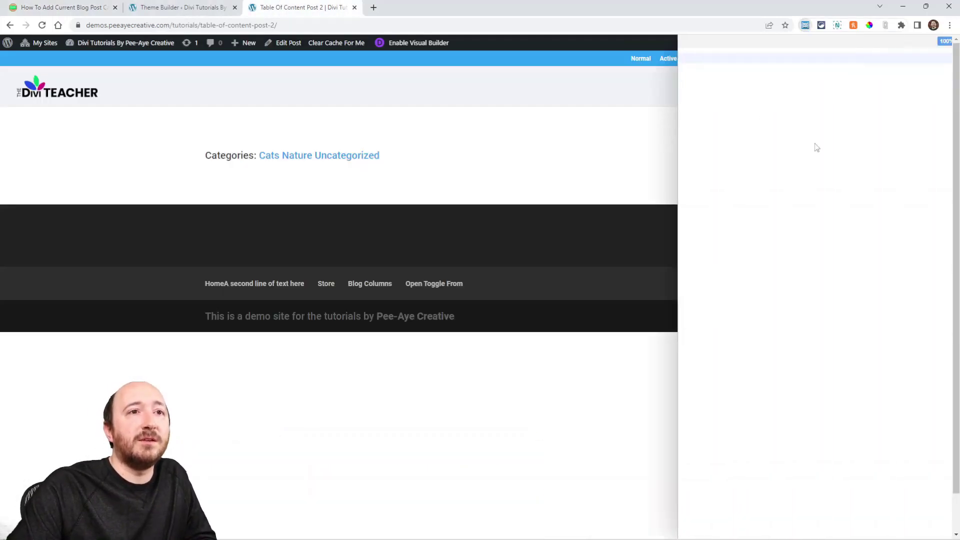
{"action": "key", "text": "ctrl+v"}
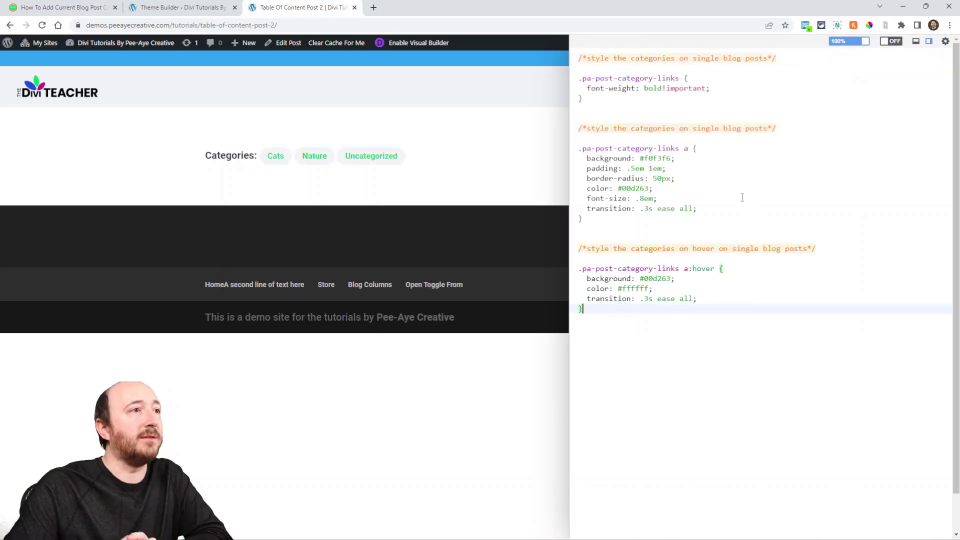
{"action": "left_click", "coordinate": [806, 26]}
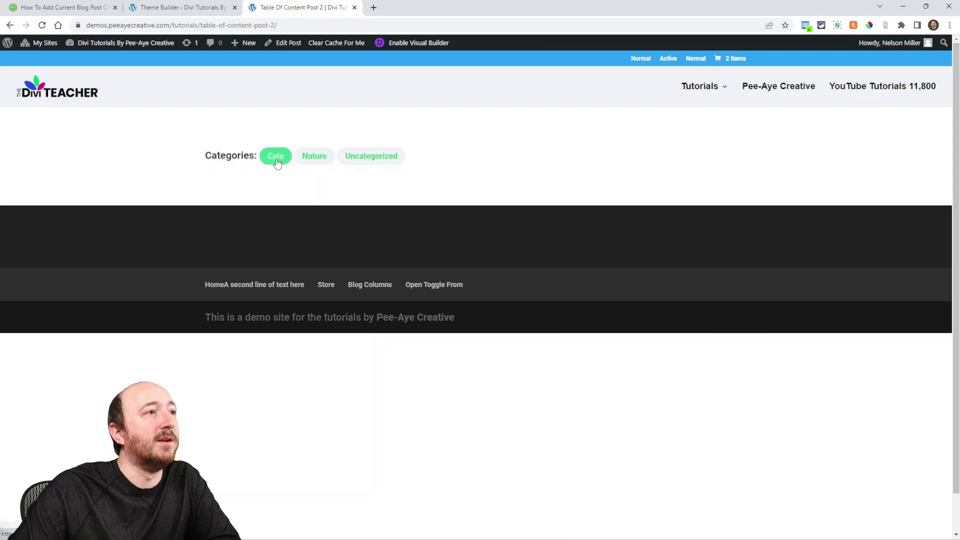
{"action": "left_click", "coordinate": [805, 25]}
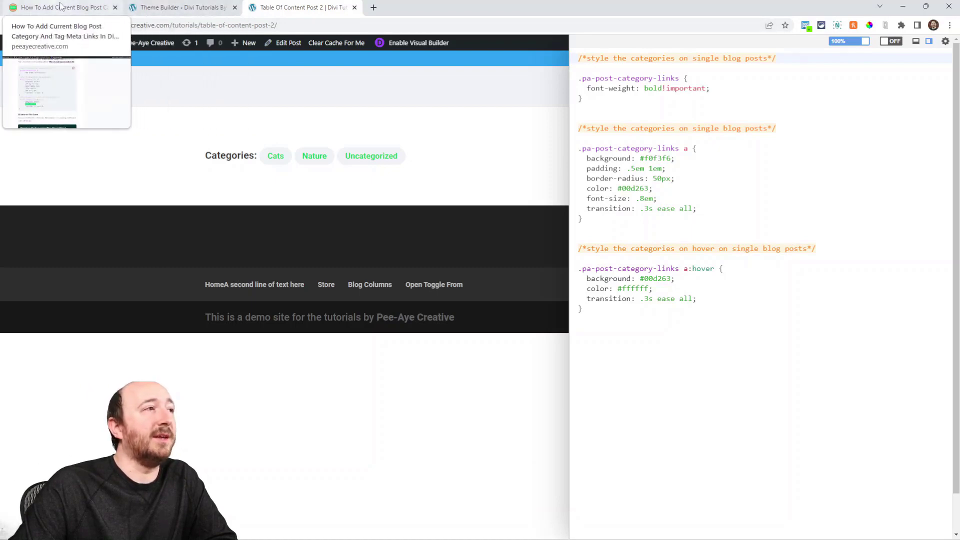
Step: Return to the article's top and view its Divi Blog and Tutorials pill-button categories
{"action": "left_click", "coordinate": [60, 6]}
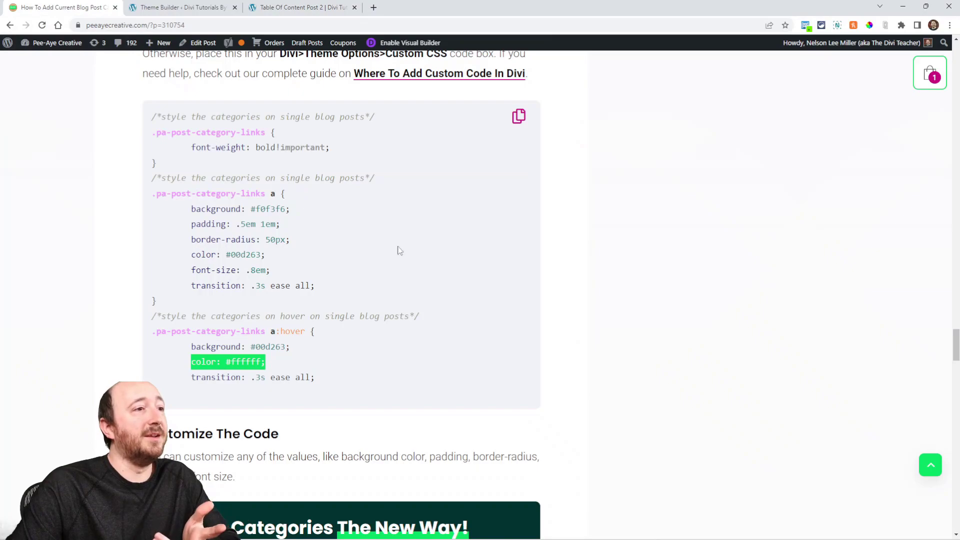
{"action": "left_click", "coordinate": [930, 465]}
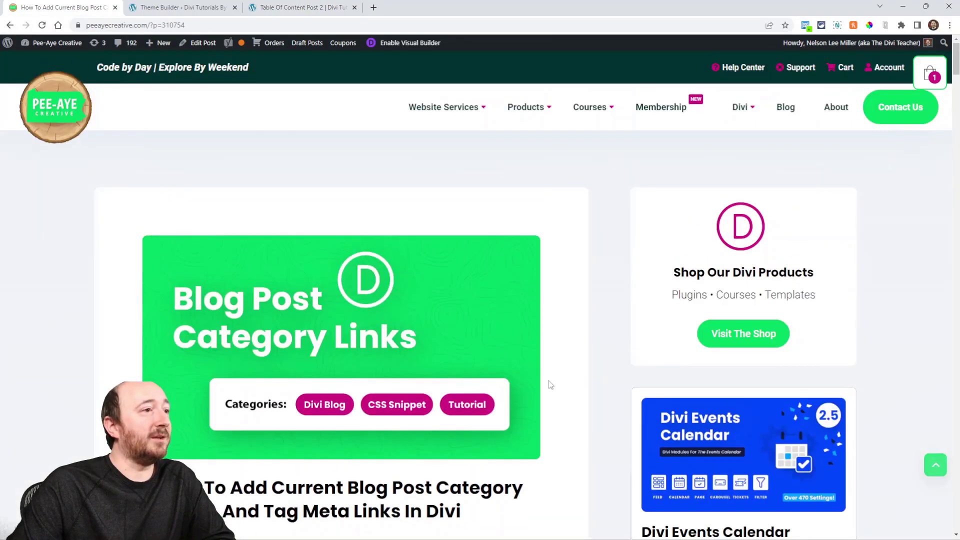
{"action": "scroll", "coordinate": [551, 380], "scroll_direction": "down", "scroll_amount": 8}
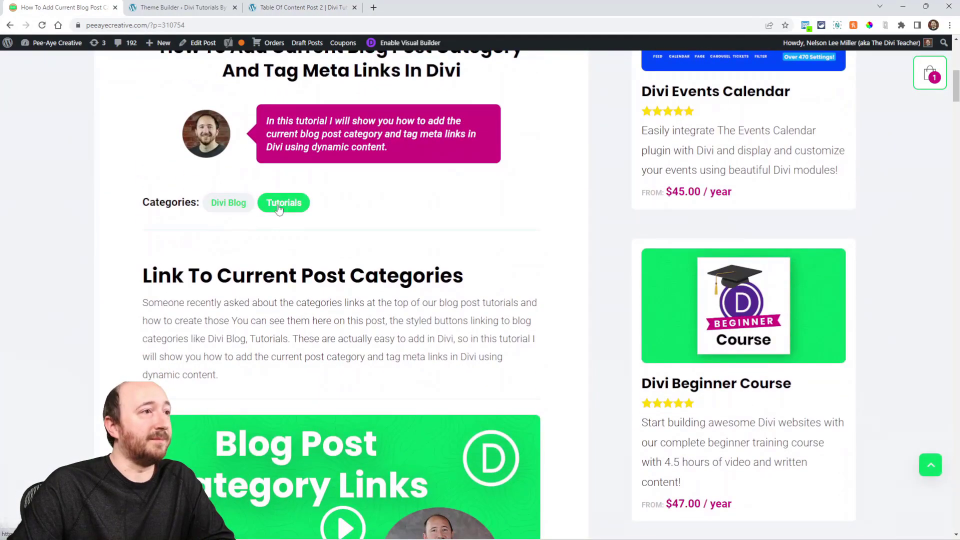